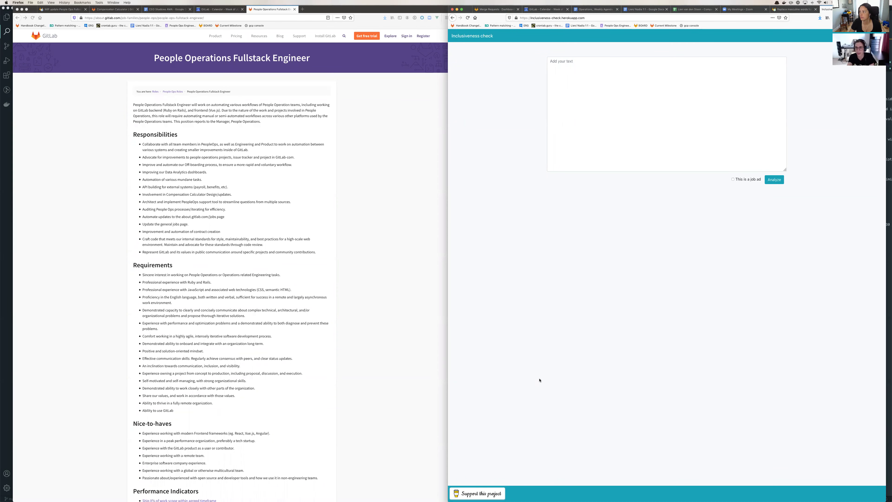
Step: Paste the whole People Operations Fullstack Engineer page text into the checker and tick 'This is a job ad'
{"action": "left_click", "coordinate": [210, 203]}
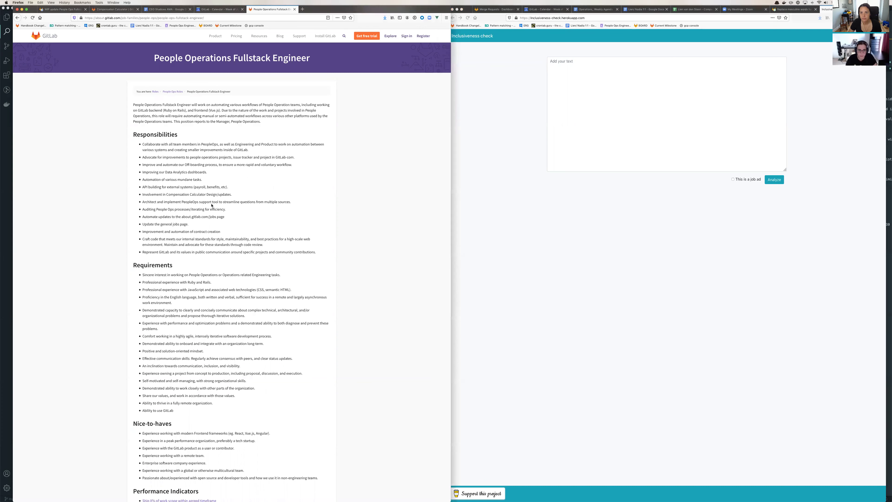
{"action": "key", "text": "super+a"}
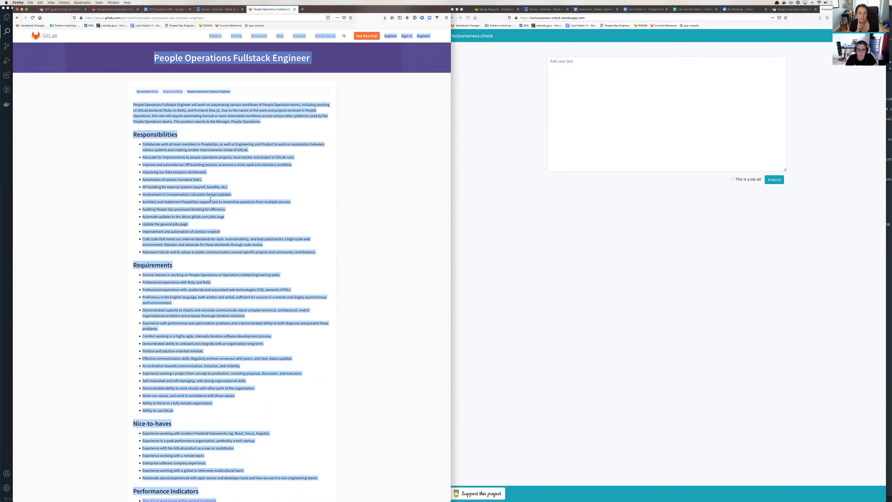
{"action": "left_click", "coordinate": [567, 109]}
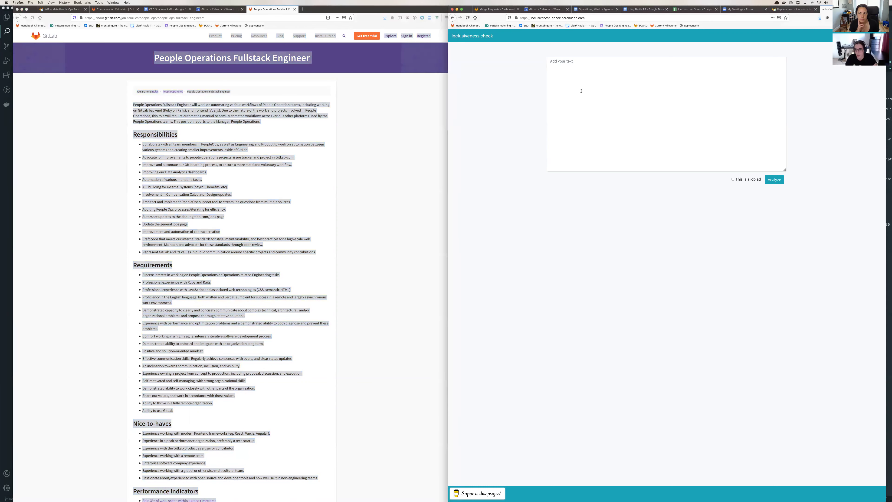
{"action": "key", "text": "super+v"}
{"action": "scroll", "coordinate": [579, 83], "scroll_direction": "up", "scroll_amount": 15}
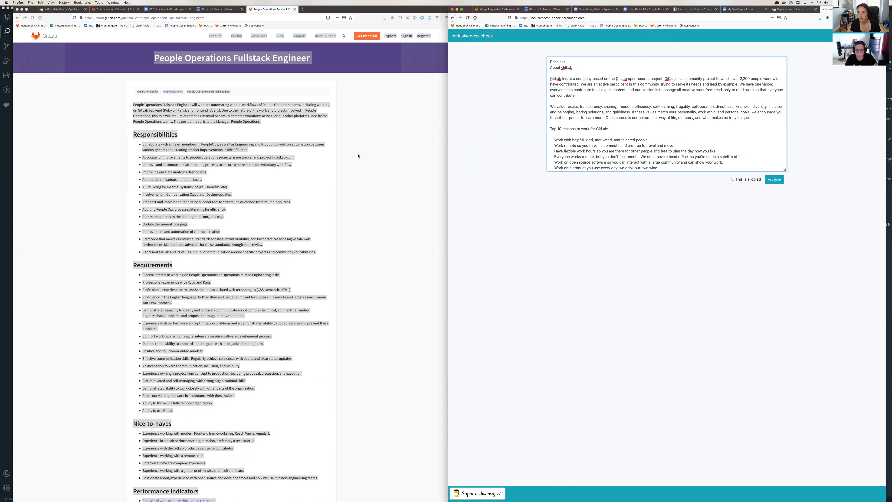
{"action": "left_click", "coordinate": [733, 179]}
{"action": "left_click", "coordinate": [733, 179]}
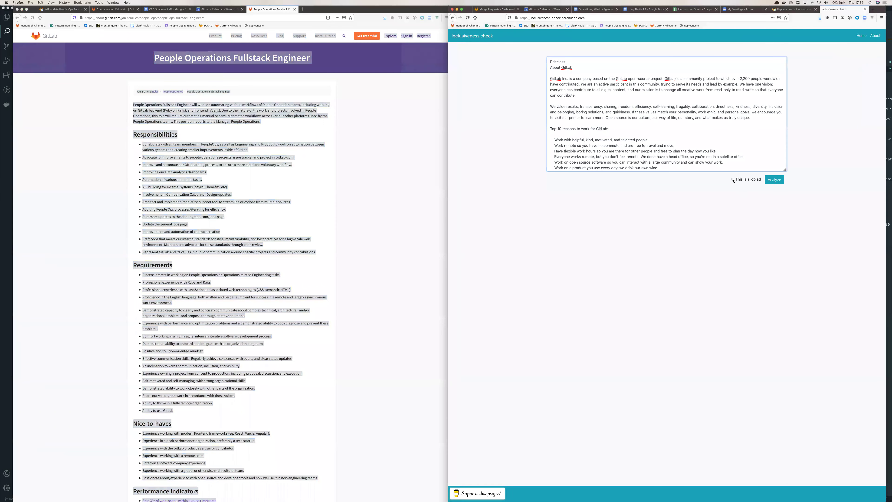
Step: Analyze the pasted job text and review its strongly feminine-coded masculine and feminine word lists
{"action": "left_click", "coordinate": [777, 179]}
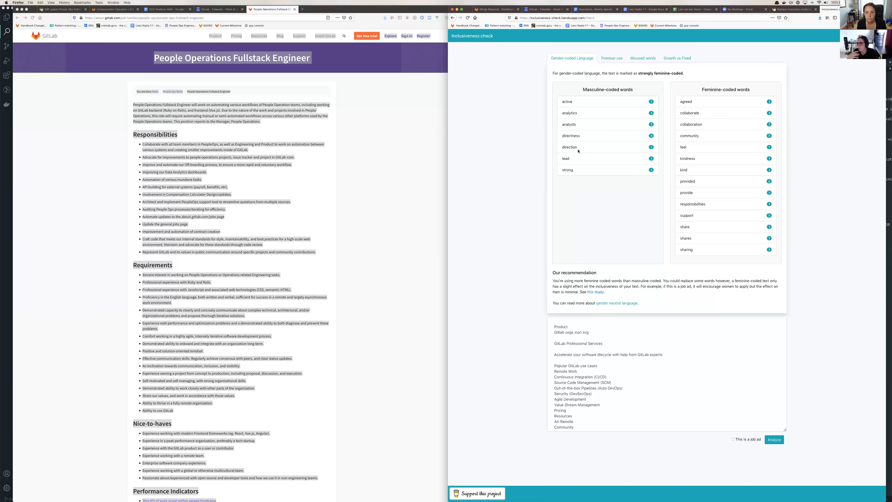
Step: Show the neutral Pronoun use result, then clear the selection on the GitLab job page
{"action": "left_click", "coordinate": [606, 57]}
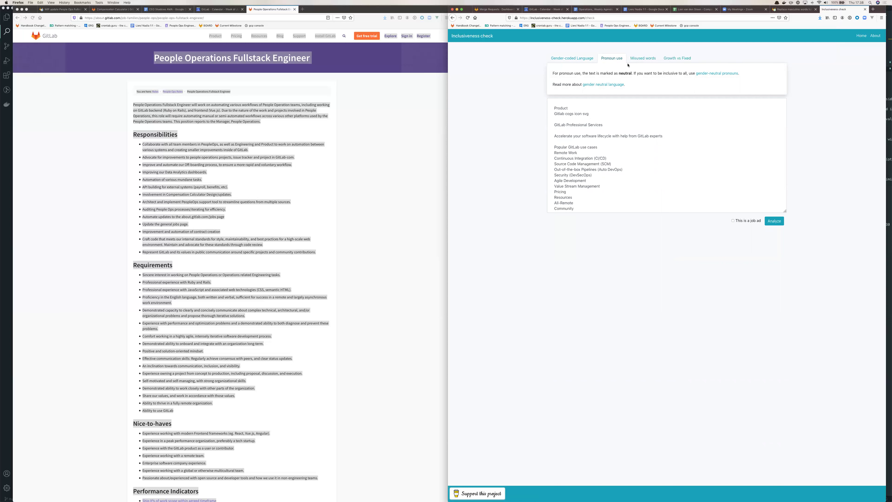
{"action": "left_click", "coordinate": [409, 195]}
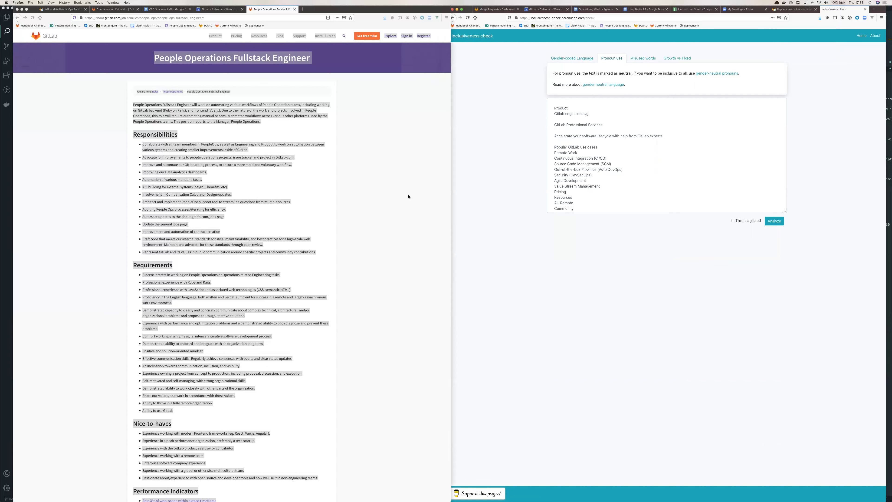
{"action": "left_click", "coordinate": [280, 192]}
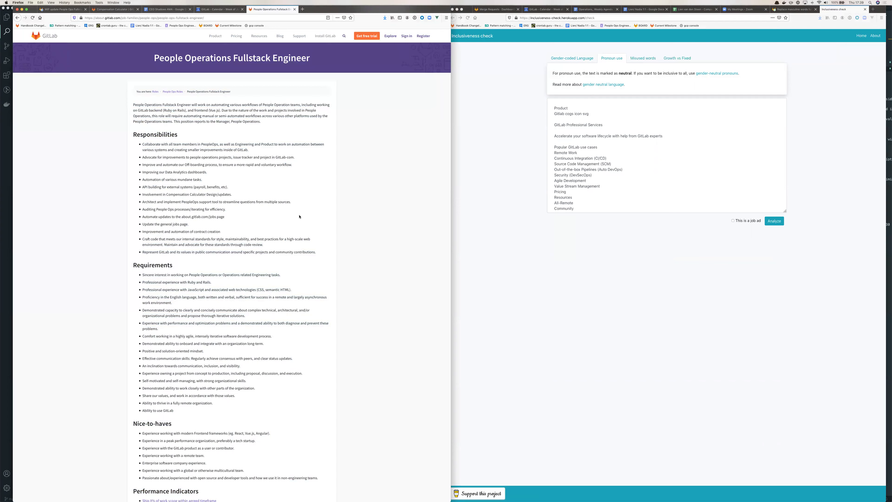
{"action": "scroll", "coordinate": [299, 217], "scroll_direction": "down", "scroll_amount": 5}
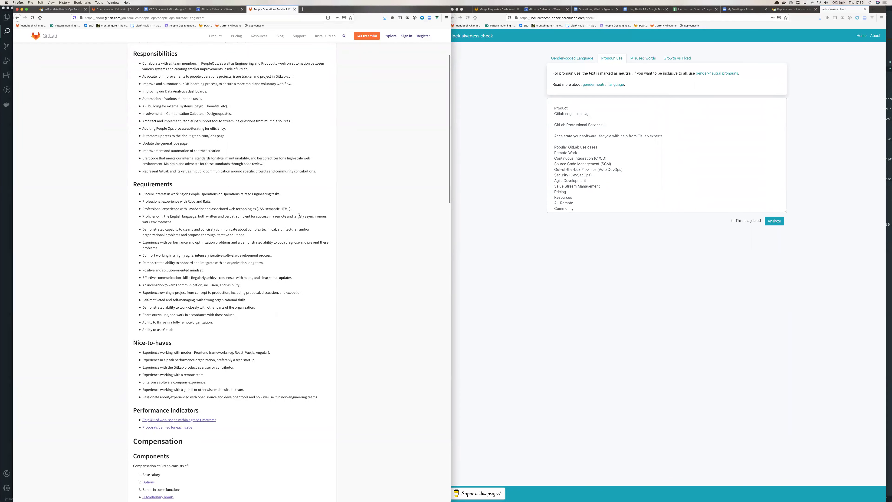
{"action": "scroll", "coordinate": [299, 217], "scroll_direction": "up", "scroll_amount": 1}
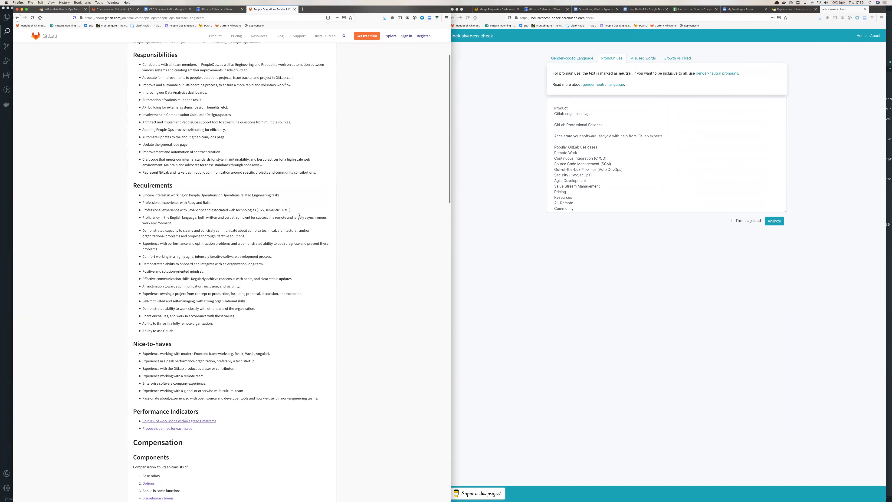
{"action": "scroll", "coordinate": [299, 215], "scroll_direction": "up", "scroll_amount": 1}
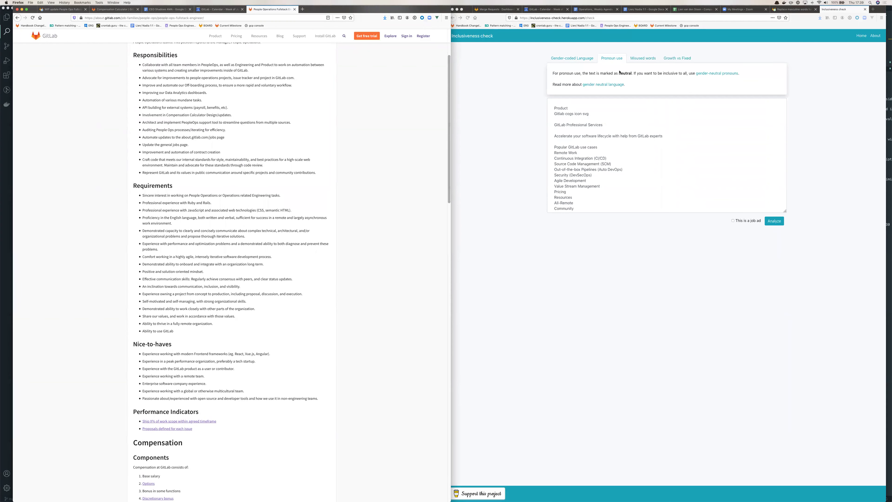
Step: Add 'spirit animal' to the text, re-analyse it as a job ad, and view the Misused words flag
{"action": "left_click", "coordinate": [642, 59]}
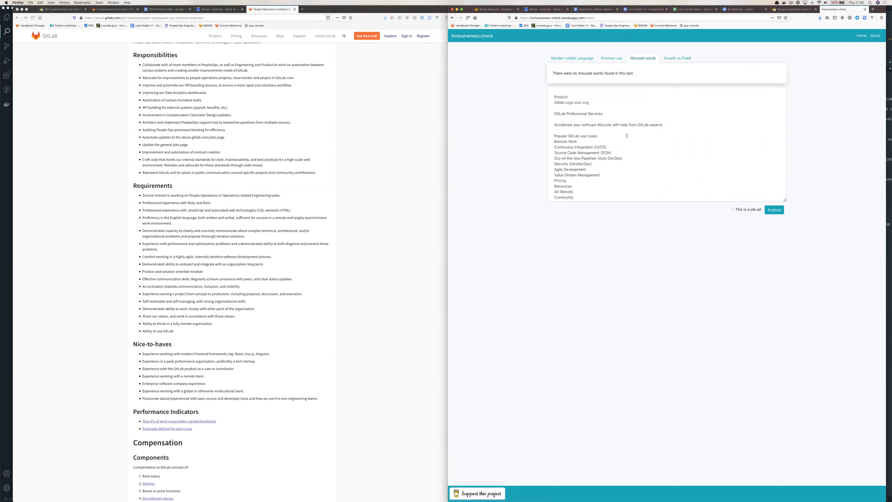
{"action": "left_click", "coordinate": [615, 136]}
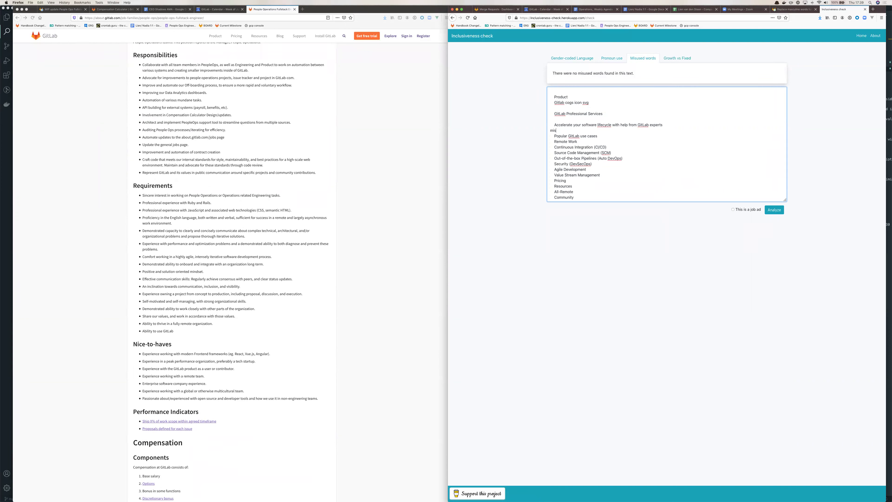
{"action": "key", "text": "super+shift+Left"}
{"action": "key", "text": "BackSpace"}
{"action": "left_click", "coordinate": [734, 210]}
{"action": "left_click", "coordinate": [770, 210]}
{"action": "left_click", "coordinate": [646, 57]}
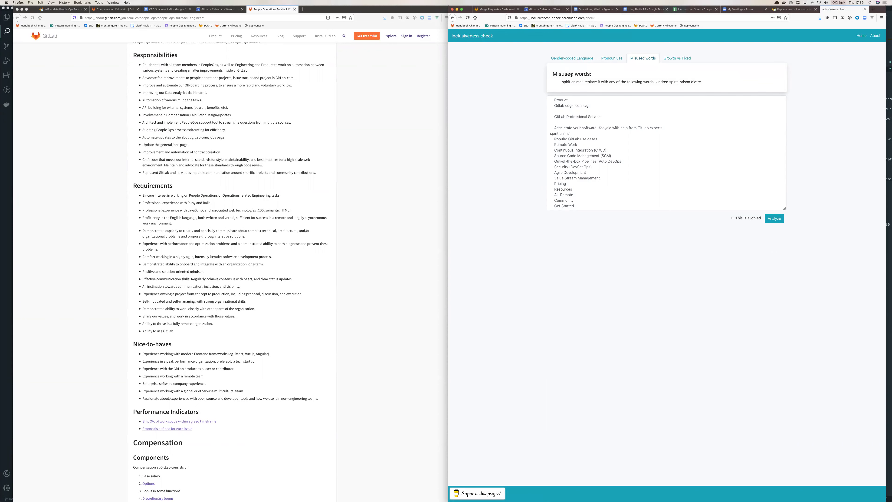
Step: Show the strongly fixed-coded Growth vs Fixed result and highlight the phrase about recruiting content
{"action": "left_click", "coordinate": [680, 58]}
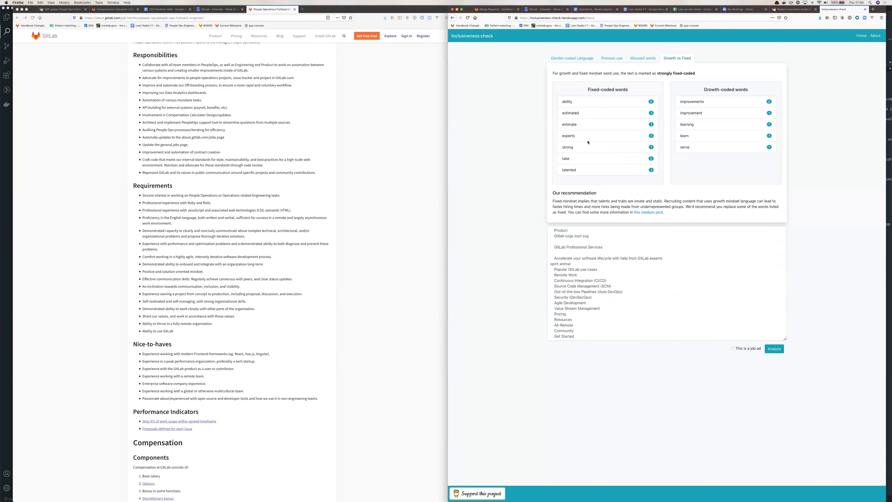
{"action": "left_click_drag", "start_coordinate": [671, 202], "coordinate": [694, 201]}
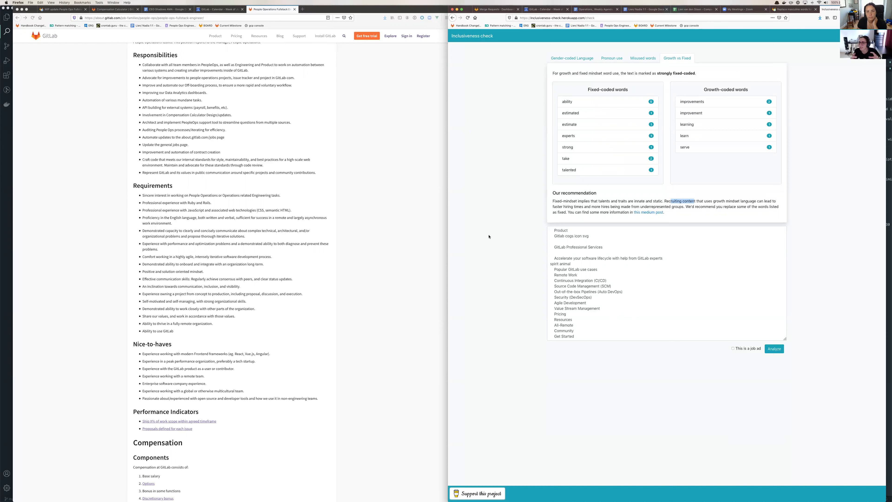
Step: Open the gitlab.com/gitlab-com/www-gitlab-com project in a new browser tab
{"action": "left_click", "coordinate": [363, 227]}
{"action": "key", "text": "cmd+t"}
{"action": "type", "text": "gitlab.com/gitlab-com/w"}
{"action": "key", "text": "Return"}
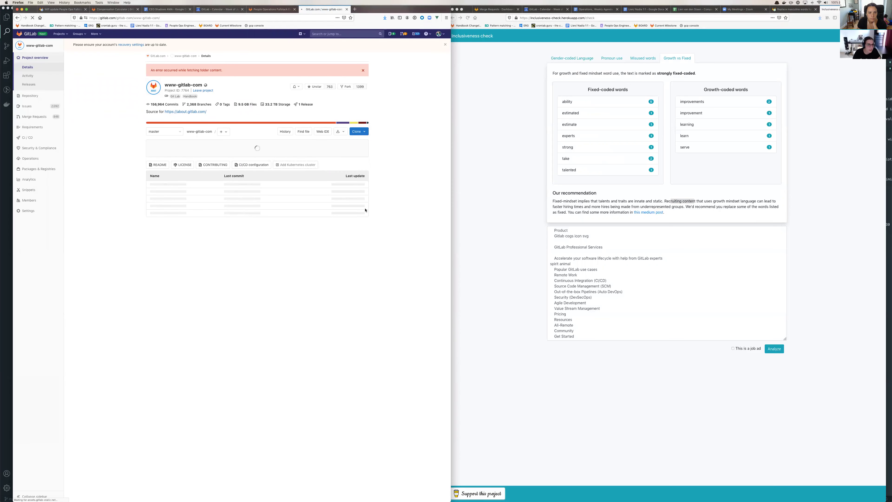
Step: Find 'incl' with the file finder and open data/inclusiveness_check.yml
{"action": "key", "text": "t"}
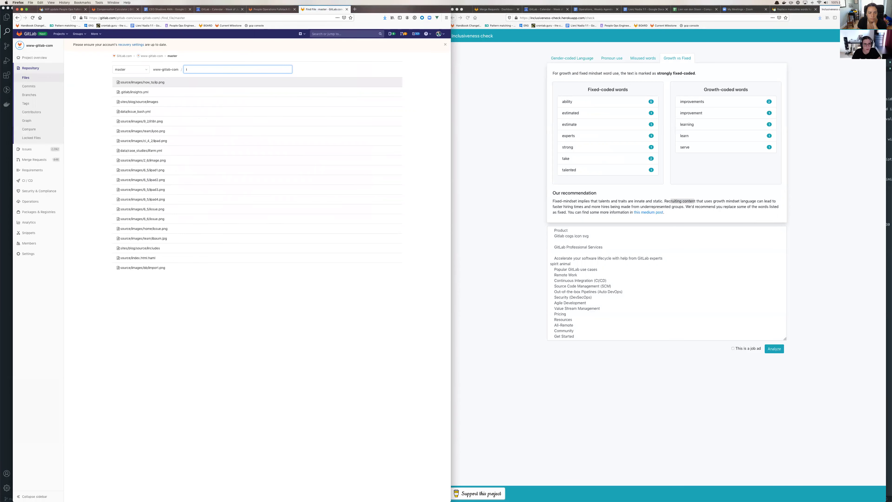
{"action": "type", "text": "incl"}
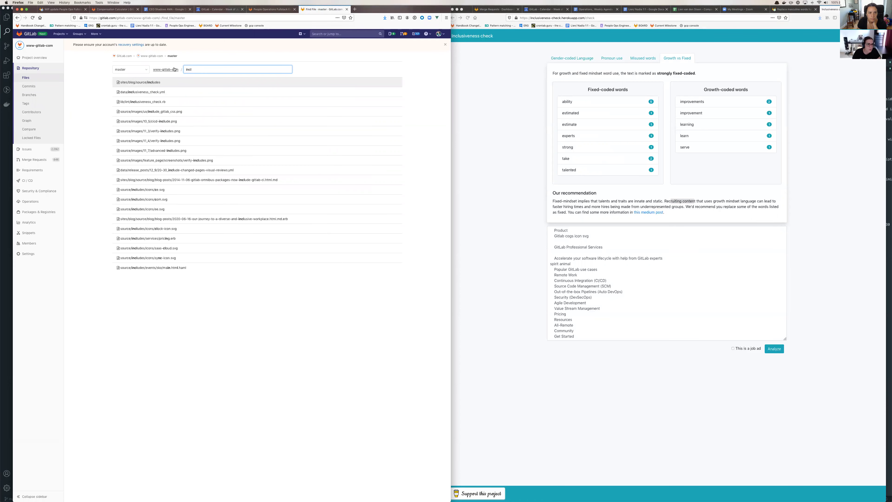
{"action": "left_click", "coordinate": [153, 92]}
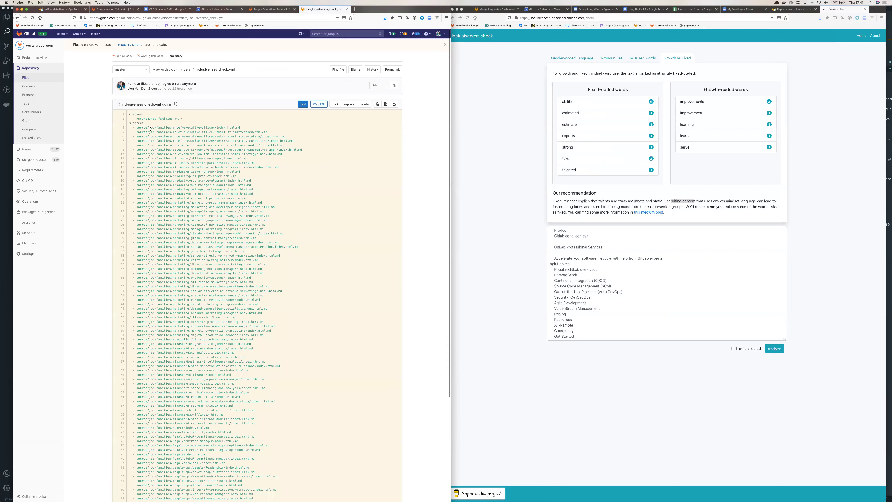
{"action": "scroll", "coordinate": [150, 130], "scroll_direction": "down", "scroll_amount": 4}
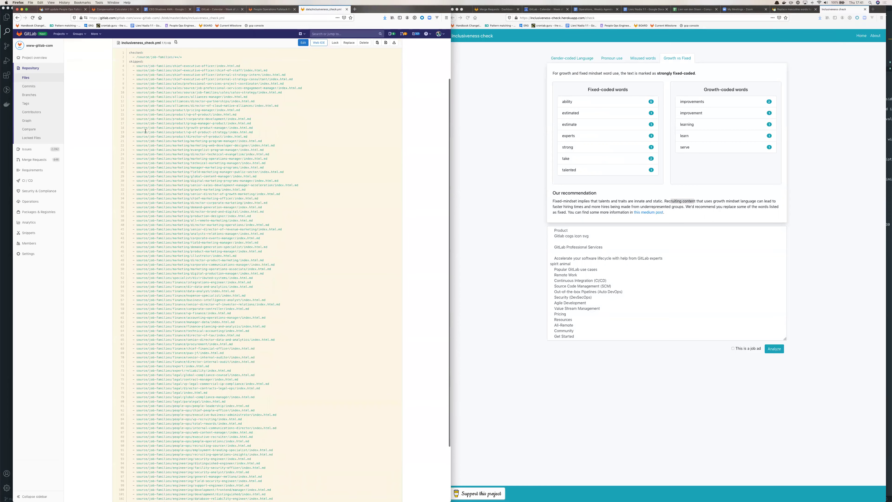
{"action": "scroll", "coordinate": [147, 133], "scroll_direction": "up", "scroll_amount": 4}
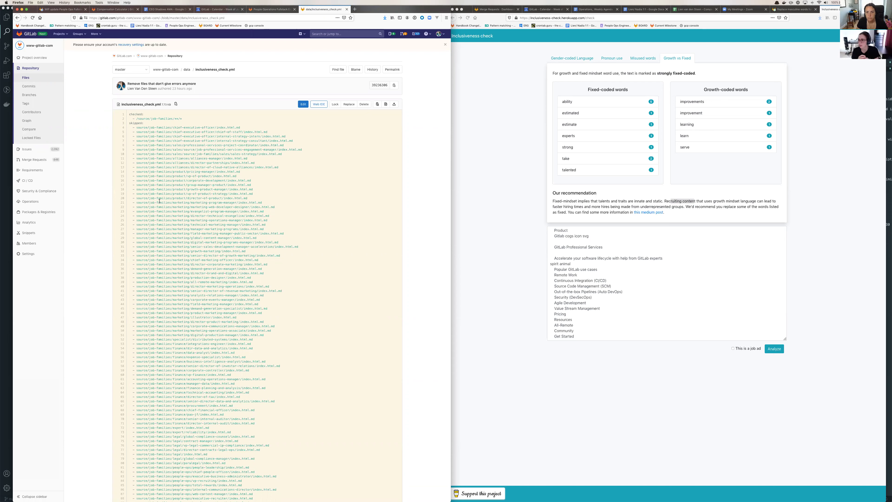
{"action": "left_click", "coordinate": [572, 59]}
{"action": "left_click", "coordinate": [572, 59]}
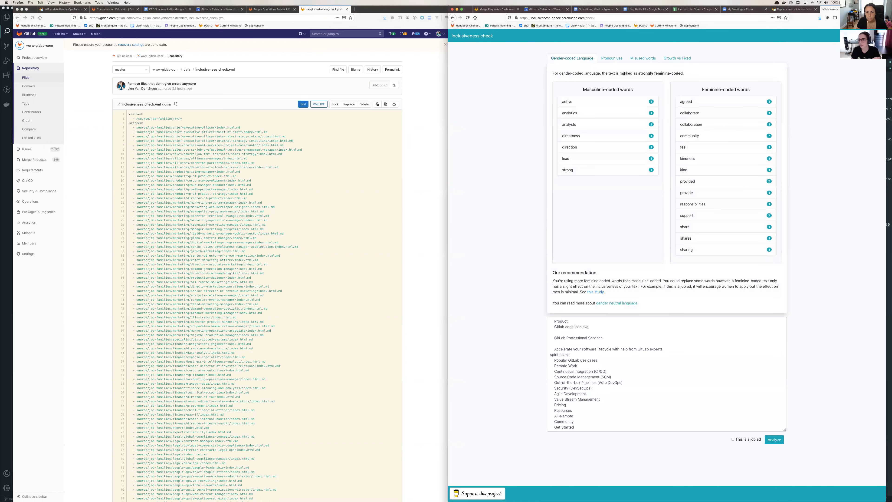
{"action": "left_click_drag", "start_coordinate": [640, 79], "coordinate": [640, 79]}
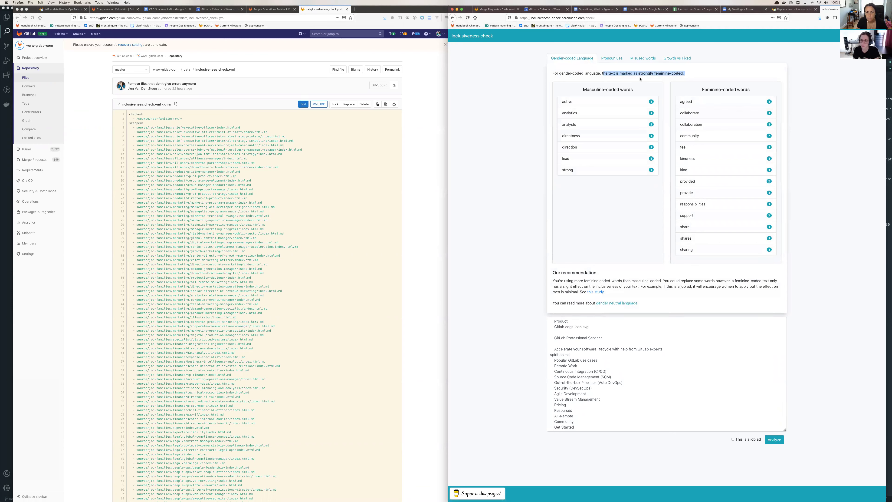
{"action": "left_click", "coordinate": [615, 57]}
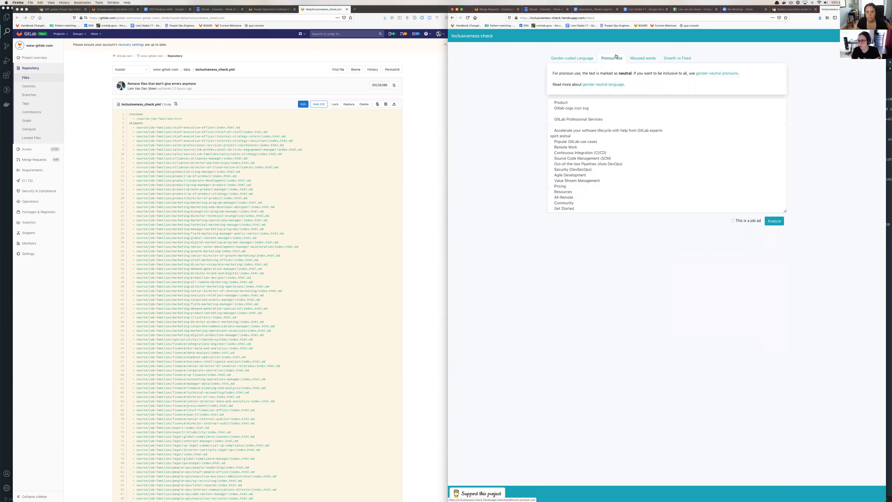
{"action": "left_click", "coordinate": [635, 57]}
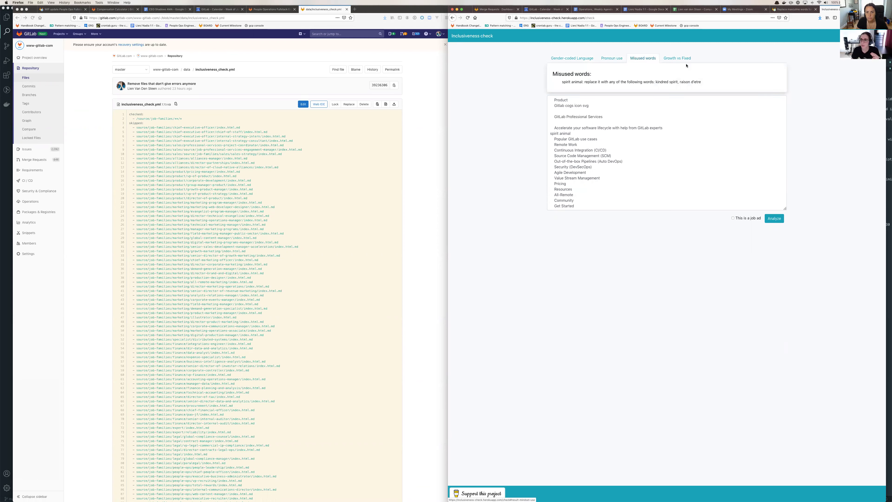
{"action": "left_click", "coordinate": [684, 63]}
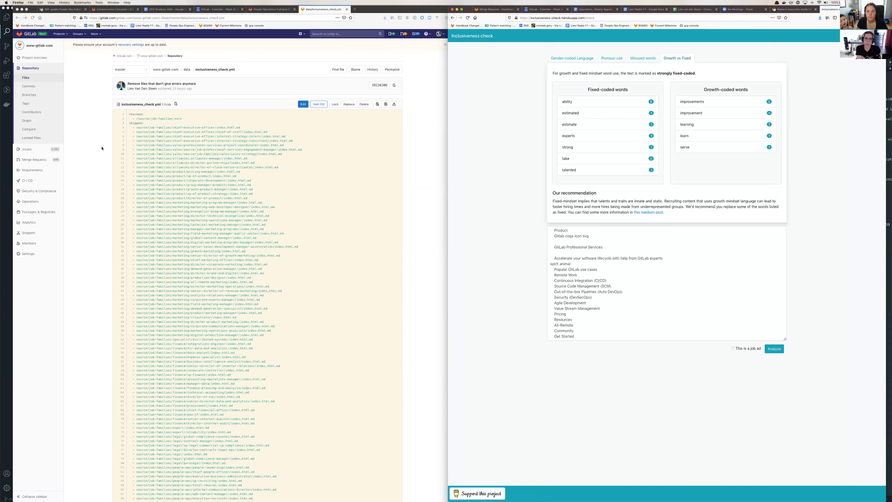
Step: Search inclusiveness_check.yml for 'sale' and mark the sales entries on lines 8–12
{"action": "left_click", "coordinate": [142, 219]}
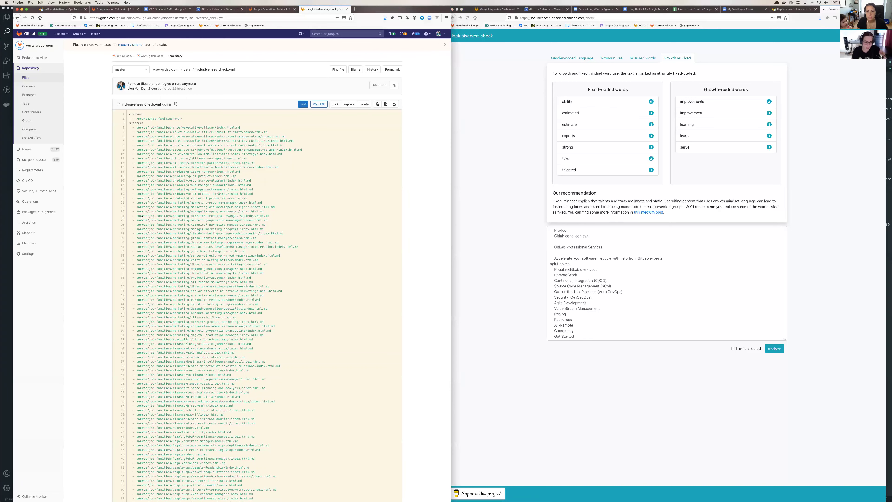
{"action": "key", "text": "super+f"}
{"action": "type", "text": "sales"}
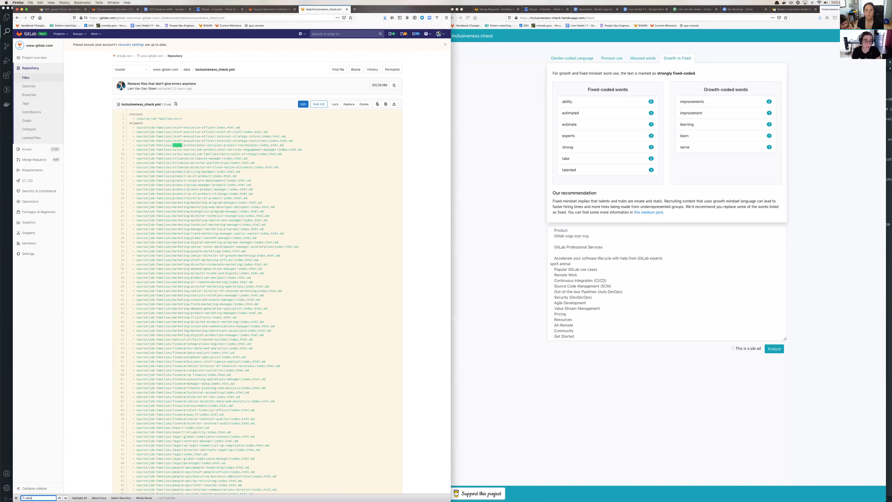
{"action": "left_click", "coordinate": [134, 144]}
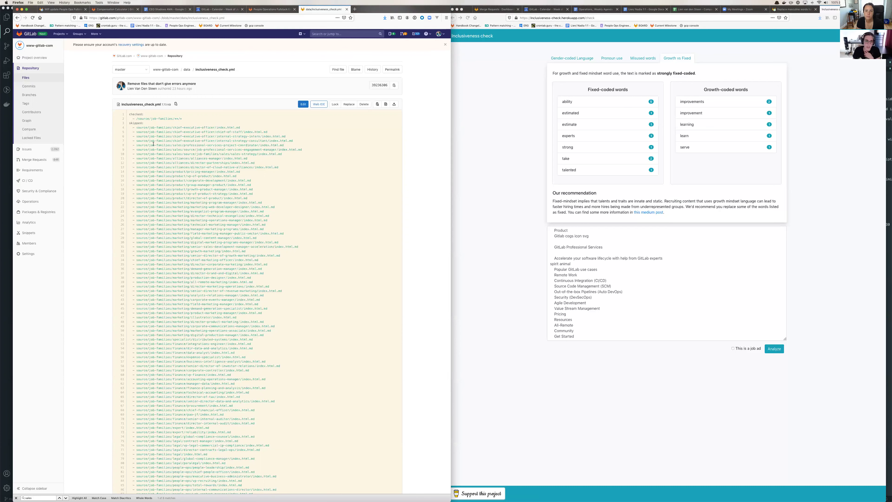
{"action": "mouse_move", "coordinate": [171, 144]}
{"action": "left_mouse_down"}
{"action": "mouse_move", "coordinate": [171, 160]}
{"action": "mouse_move", "coordinate": [180, 154]}
{"action": "left_mouse_up"}
{"action": "left_click", "coordinate": [181, 153]}
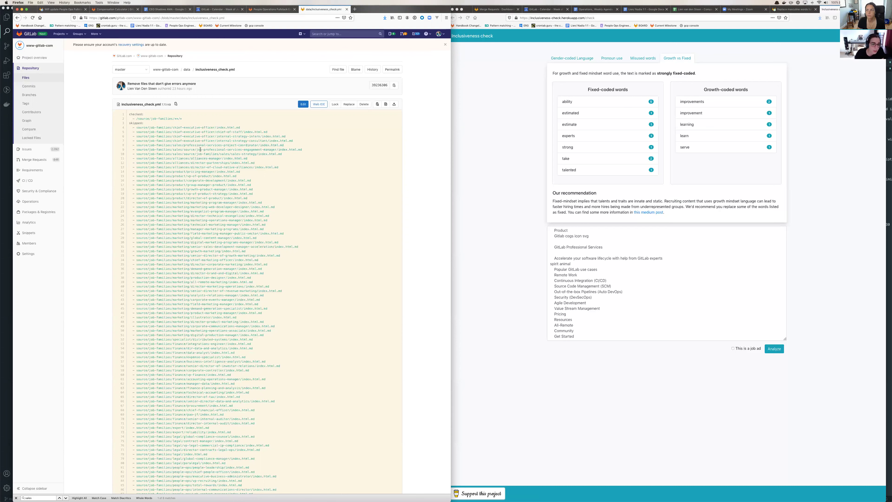
Step: Select the whole sales job-family path on line 9 of inclusiveness_check.yml
{"action": "left_click_drag", "start_coordinate": [199, 149], "coordinate": [283, 149]}
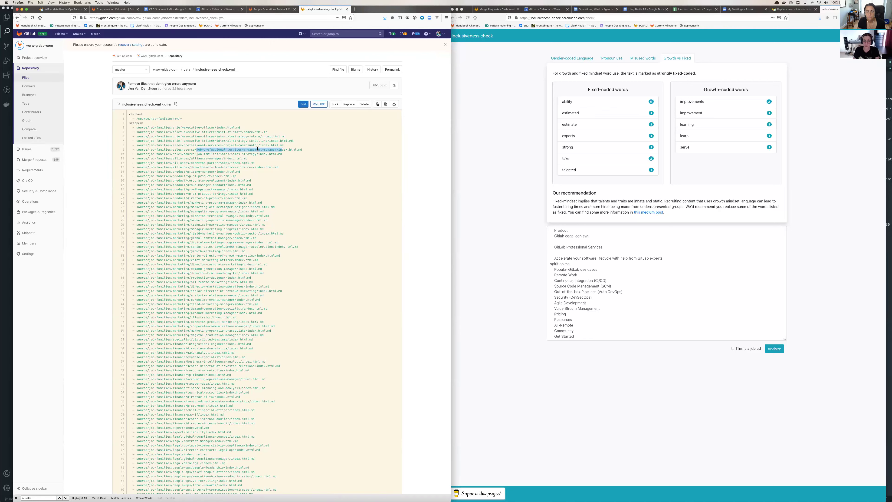
{"action": "triple_click", "coordinate": [166, 149]}
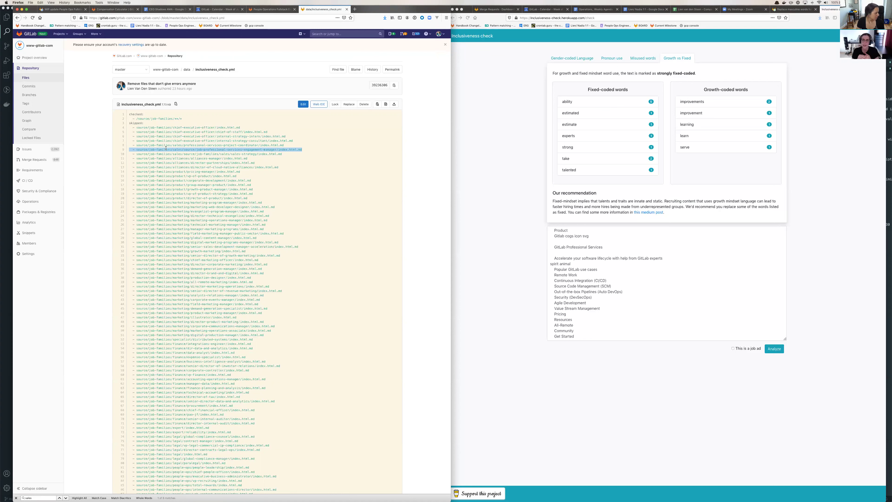
Step: Return Inclusiveness check to its home page with a blank input using its logo
{"action": "left_click", "coordinate": [472, 36]}
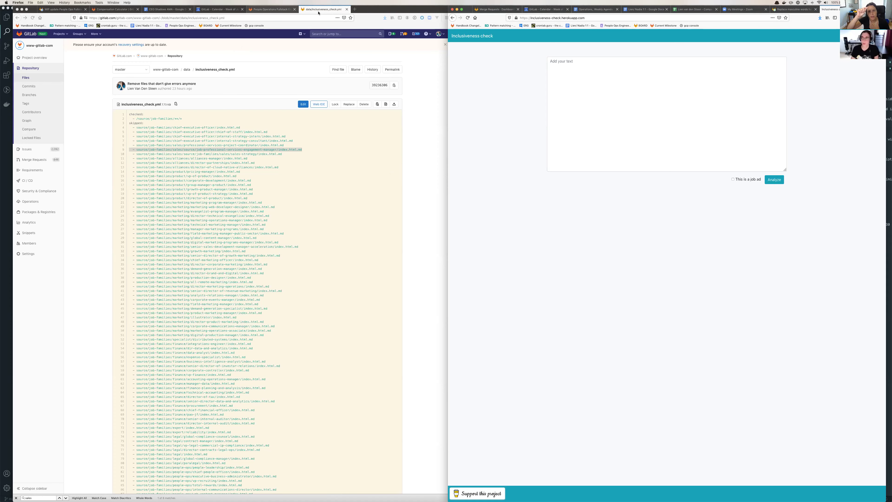
Step: Paste the Fullstack Engineer job page text into the checker and analyze it again
{"action": "left_click", "coordinate": [286, 7]}
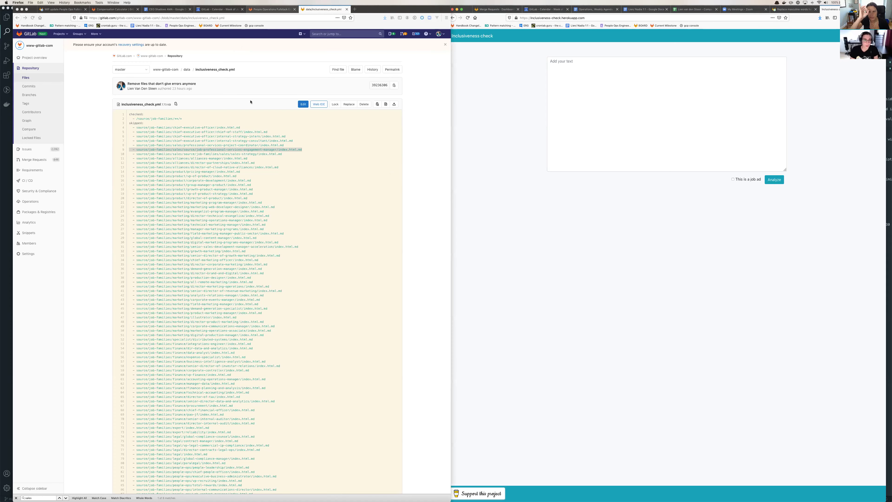
{"action": "key", "text": "ctrl+shift+Tab"}
{"action": "key", "text": "super+a"}
{"action": "left_click", "coordinate": [589, 102]}
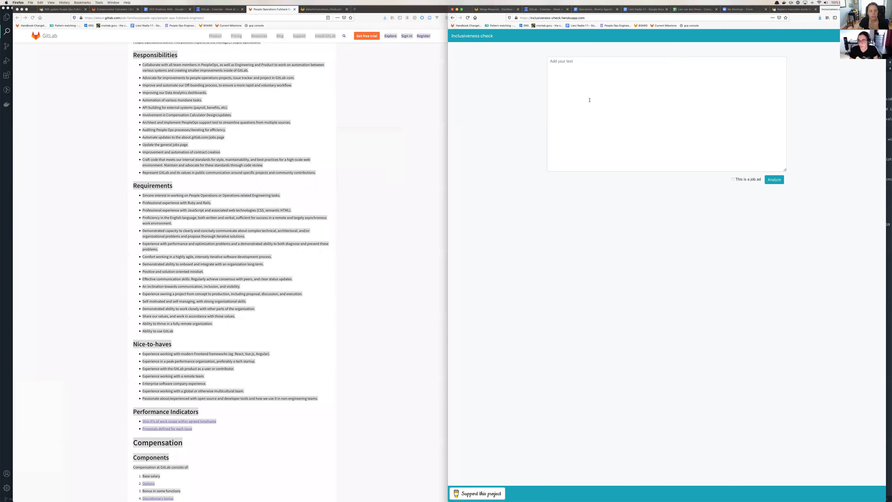
{"action": "key", "text": "super+v"}
{"action": "left_click", "coordinate": [775, 180]}
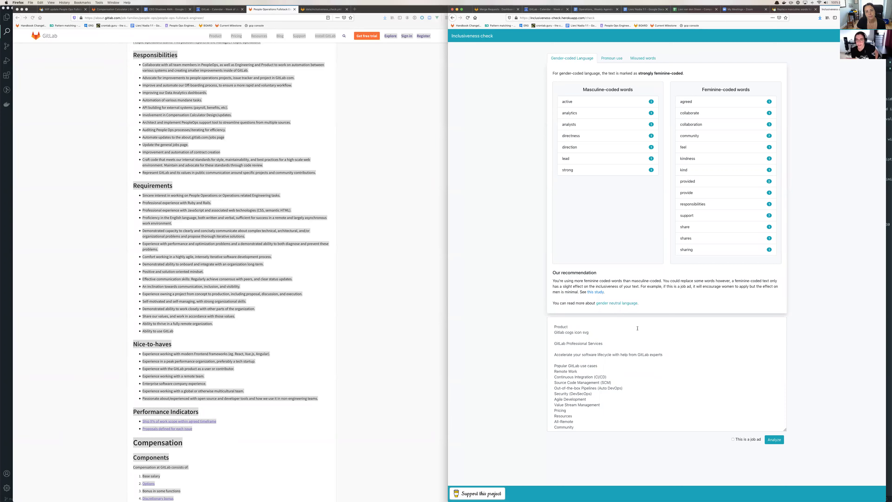
{"action": "left_click", "coordinate": [364, 177]}
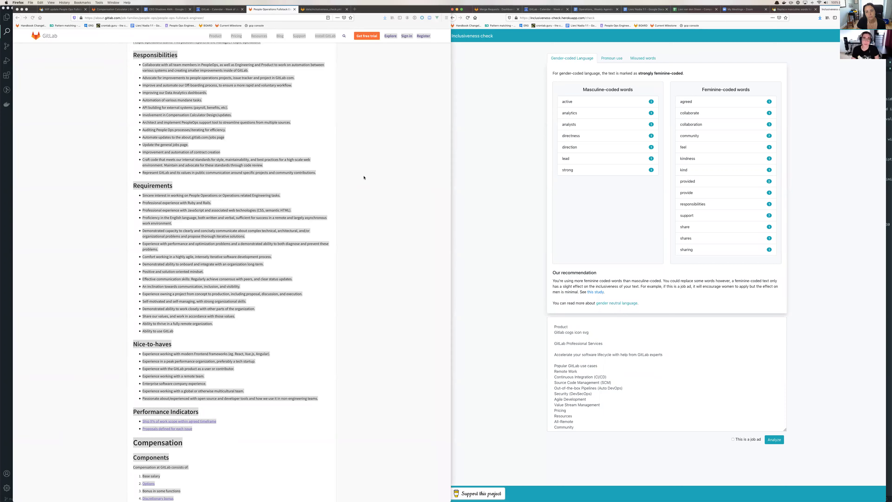
Step: Search the job page for 'communi' and compare it with the checker's pasted text
{"action": "left_click", "coordinate": [200, 109]}
{"action": "key", "text": "super+f"}
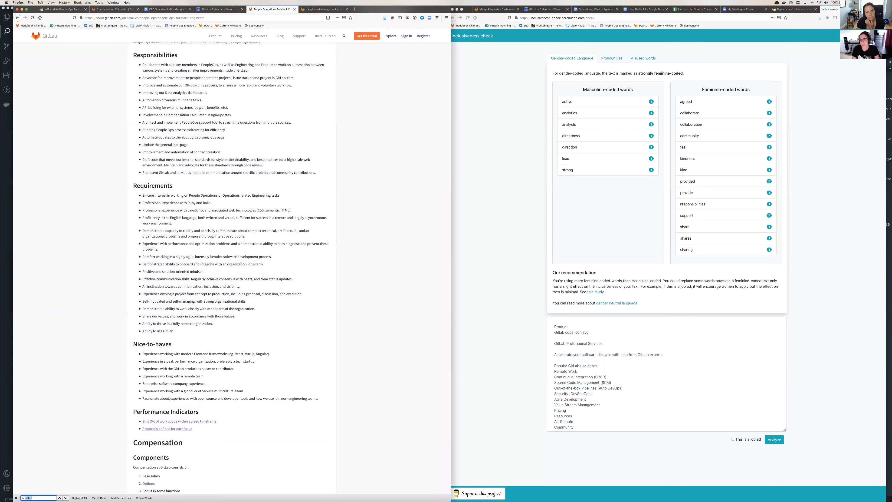
{"action": "key", "text": "BackSpace"}
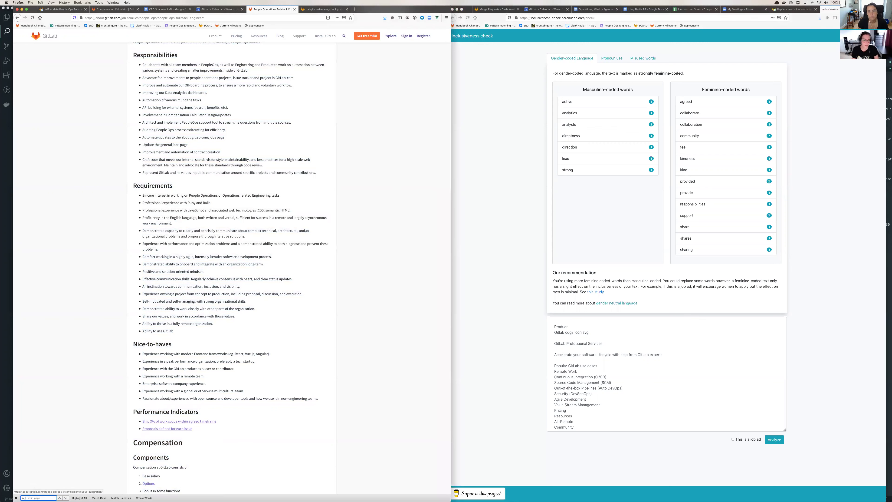
{"action": "type", "text": "communi"}
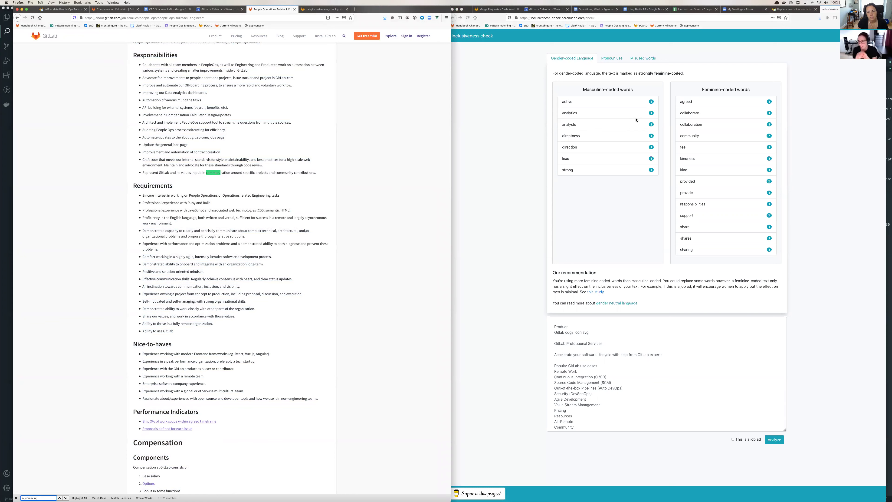
{"action": "left_click", "coordinate": [628, 320]}
{"action": "scroll", "coordinate": [620, 342], "scroll_direction": "down", "scroll_amount": 10}
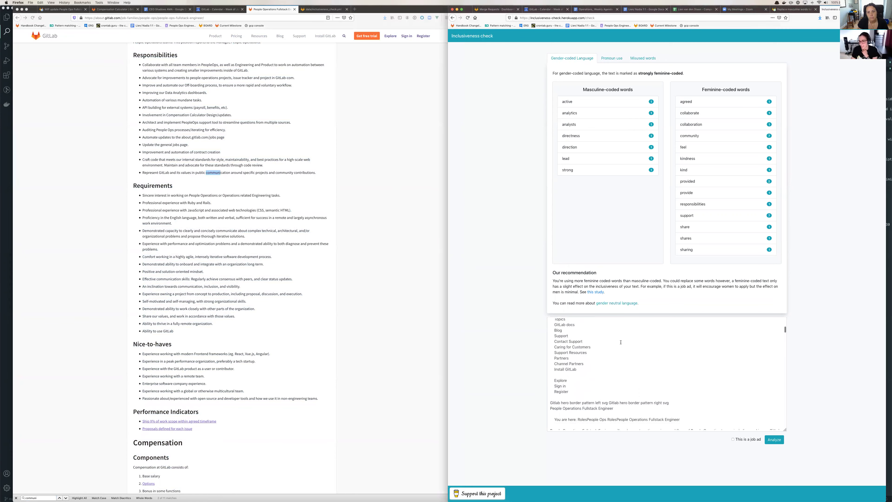
{"action": "scroll", "coordinate": [620, 342], "scroll_direction": "up", "scroll_amount": 10}
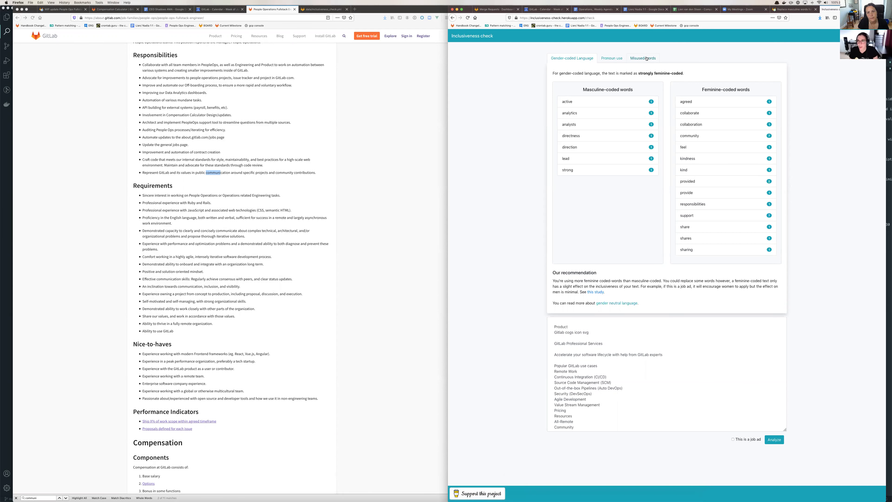
Step: Open the gitlab.com/lienvdsteen/linter project in a new tab and browse its data folder wordlists
{"action": "left_click", "coordinate": [398, 114]}
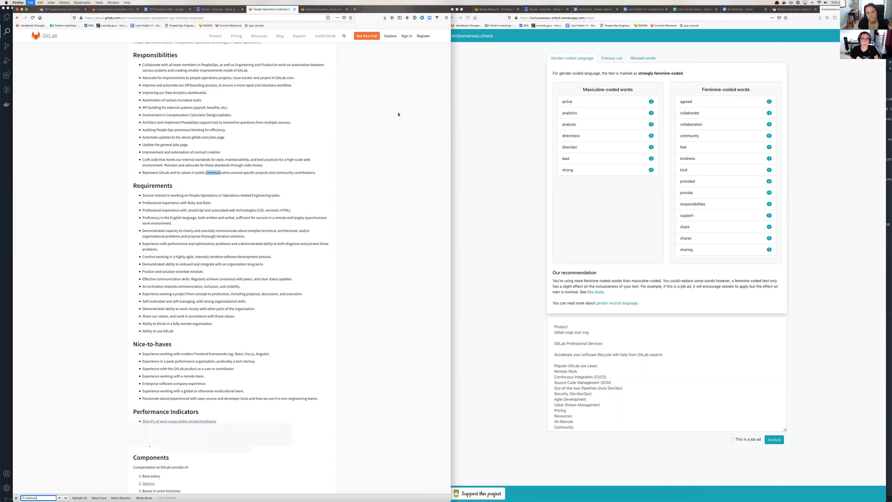
{"action": "key", "text": "super+t"}
{"action": "type", "text": "gitlab.com/"}
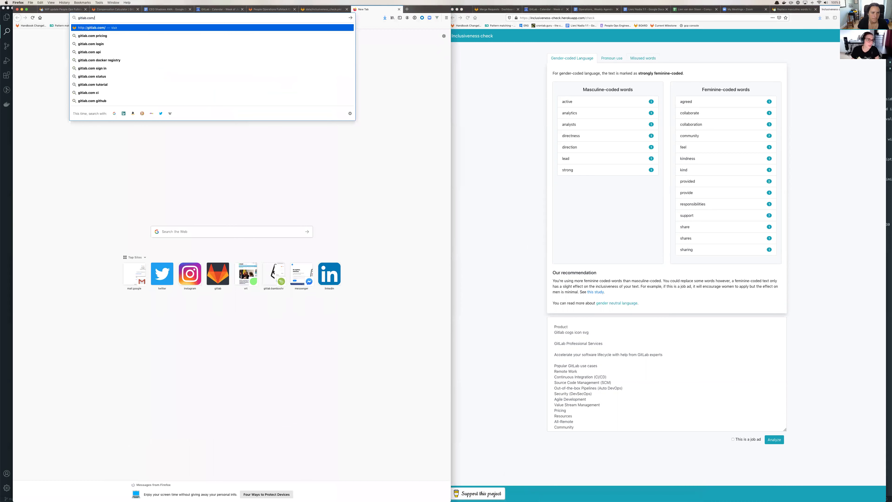
{"action": "type", "text": "lienvdsteen/linter"}
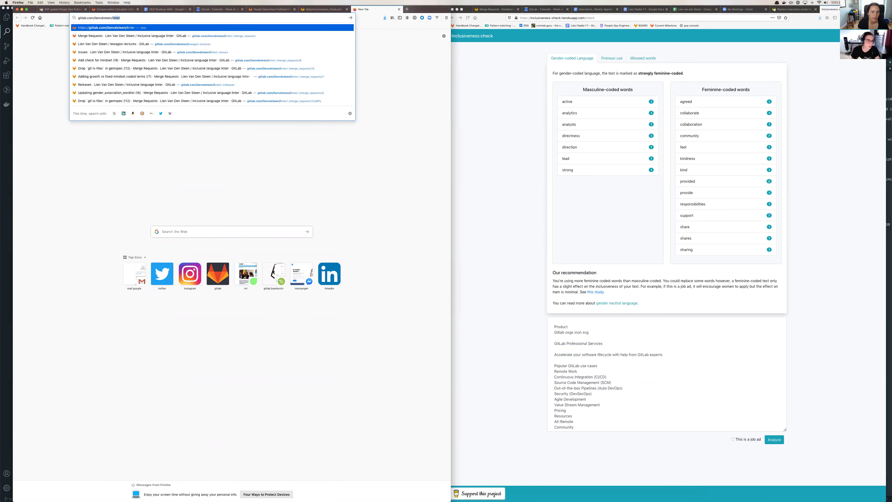
{"action": "key", "text": "Return"}
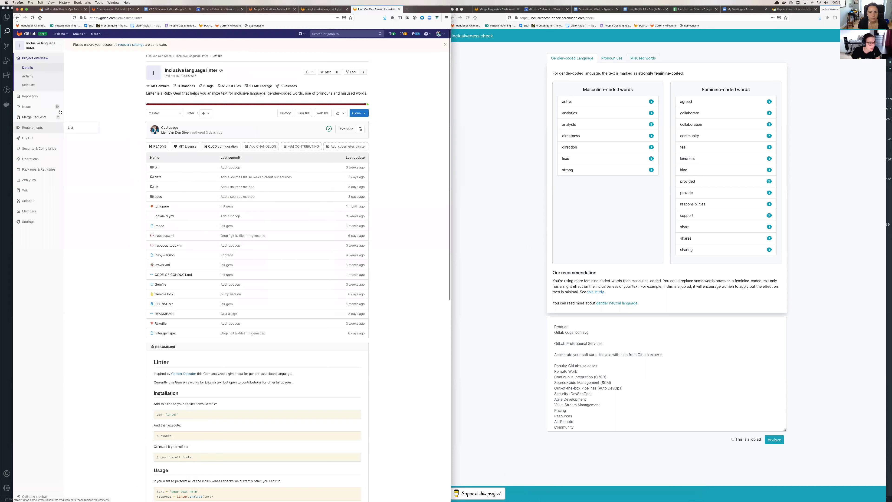
{"action": "left_click", "coordinate": [158, 177]}
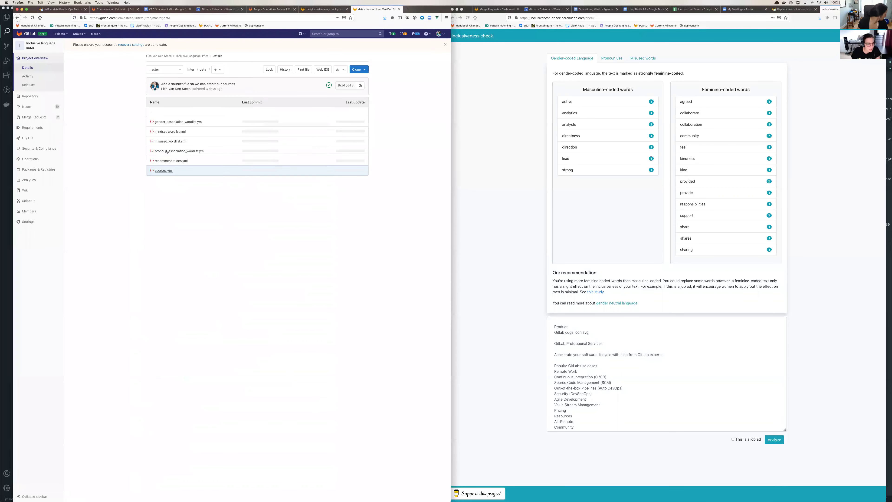
{"action": "left_click", "coordinate": [170, 140]}
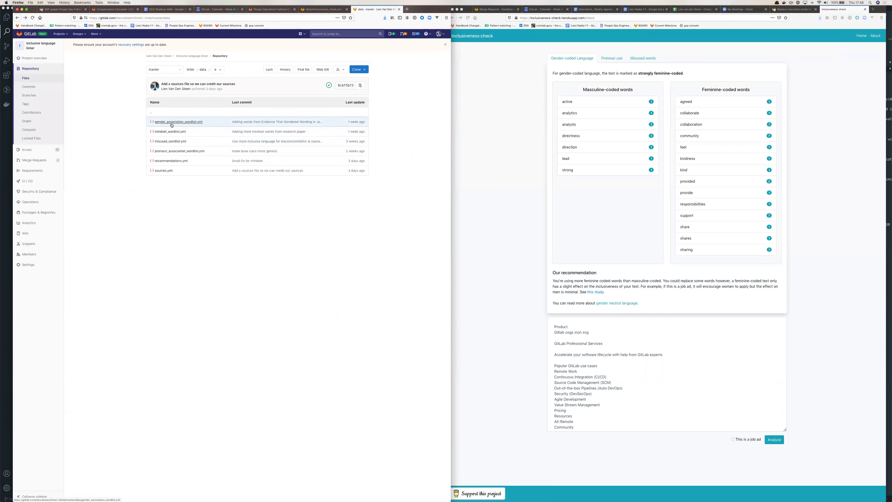
Step: Open gender_association_wordlist.yml to show its feminine_coded and masculine_coded word lists
{"action": "left_click", "coordinate": [171, 123]}
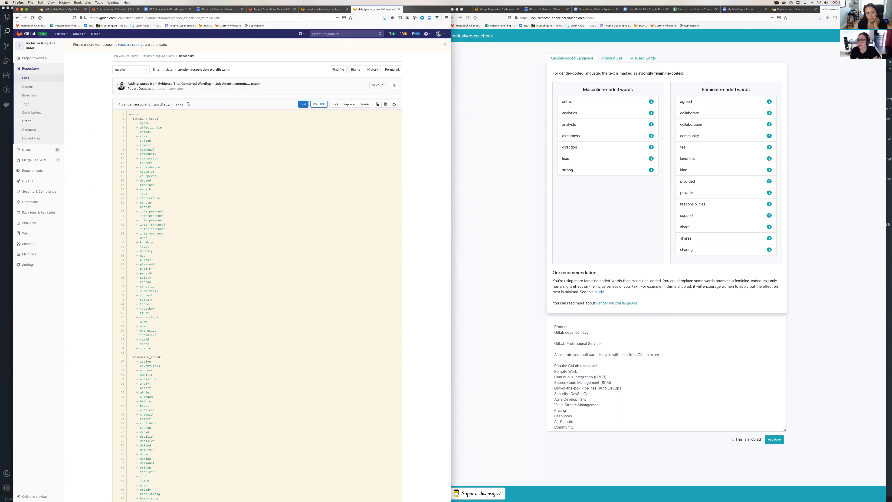
Step: Review the masculine-words merge request's diff of changed lines, then return to the Inclusiveness check results
{"action": "key", "text": "ctrl+shift+Tab"}
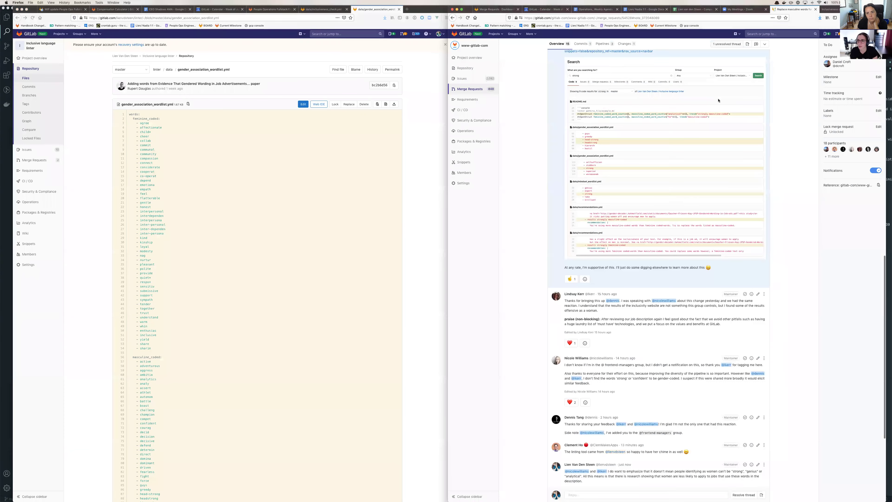
{"action": "scroll", "coordinate": [629, 141], "scroll_direction": "up", "scroll_amount": 10}
{"action": "left_click", "coordinate": [629, 87]}
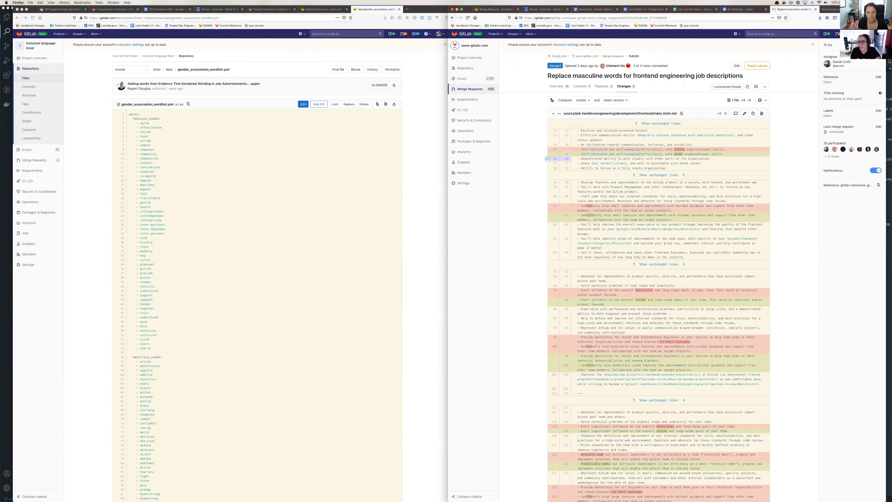
{"action": "left_click", "coordinate": [827, 9]}
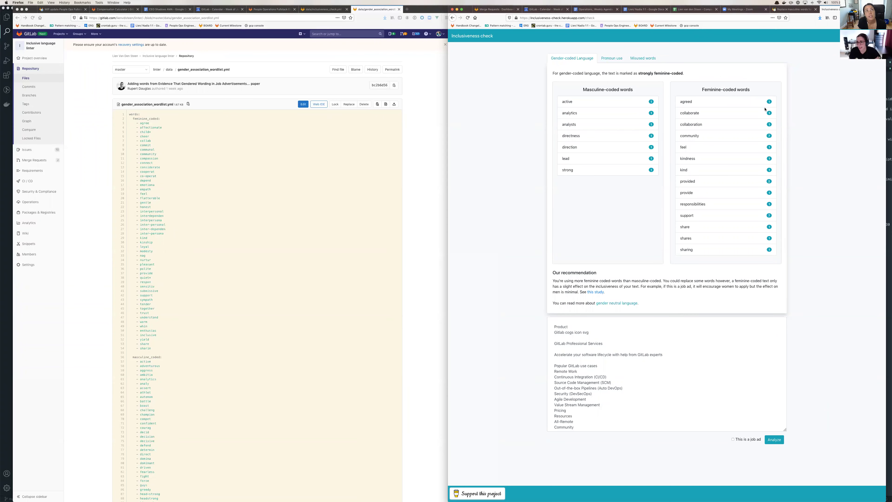
Step: Load about.gitlab.com/job-families/sales and follow its link to the repository's sales roles folder
{"action": "left_click", "coordinate": [392, 112]}
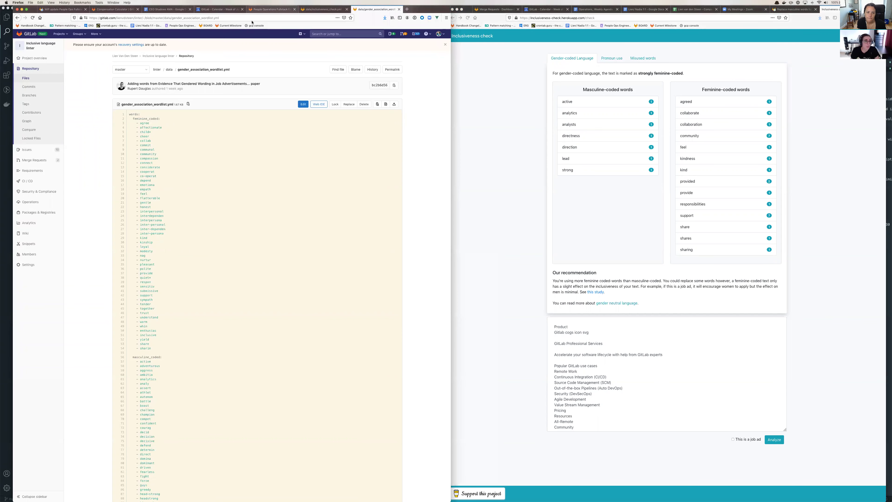
{"action": "left_click", "coordinate": [266, 9]}
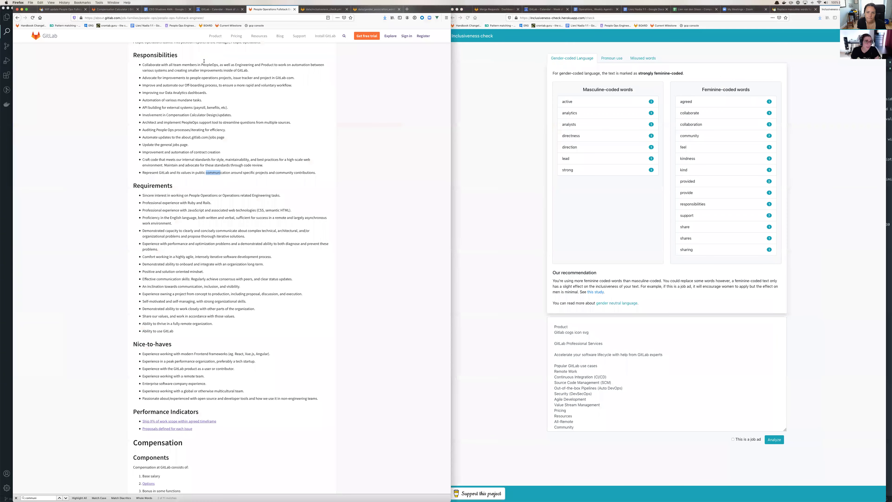
{"action": "left_click", "coordinate": [123, 18]}
{"action": "key", "text": "alt+BackSpace"}
{"action": "key", "text": "alt+BackSpace"}
{"action": "key", "text": "alt+BackSpace"}
{"action": "key", "text": "alt+BackSpace"}
{"action": "type", "text": "amilies/"}
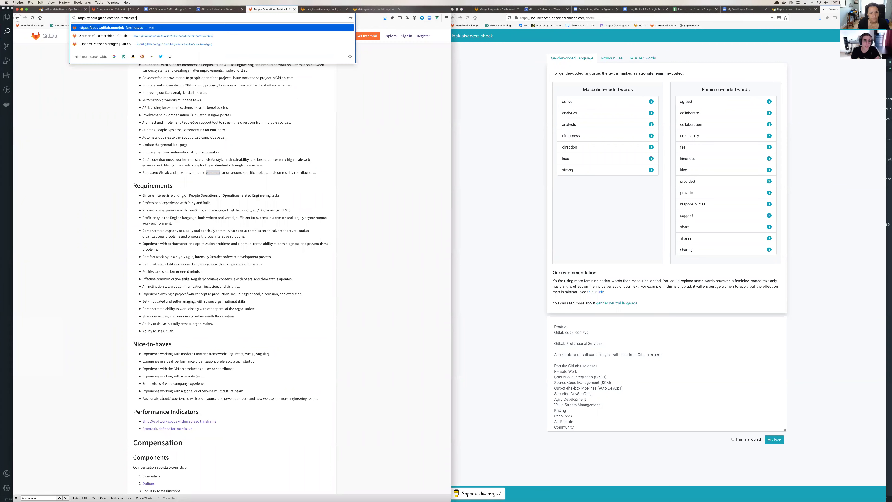
{"action": "type", "text": "sales/"}
{"action": "key", "text": "Return"}
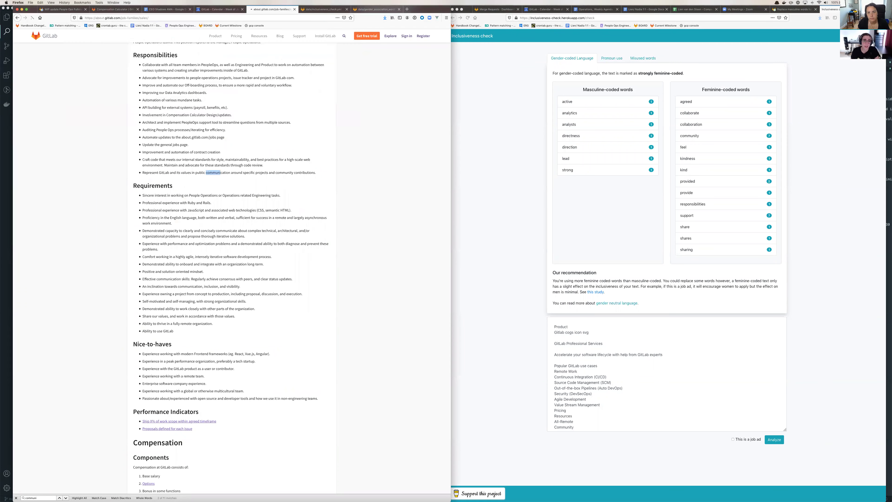
{"action": "left_click", "coordinate": [234, 104]}
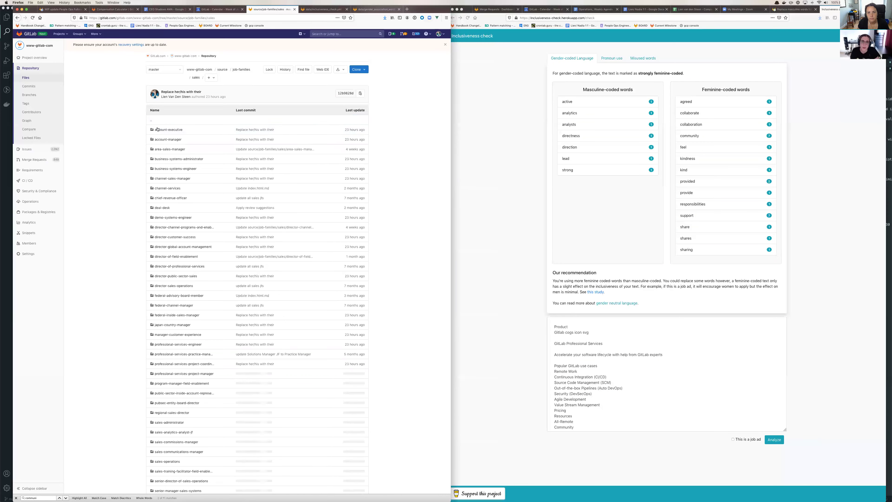
Step: Open account-executive/index.html.md.erb as raw text, select all of it, and reset the checker
{"action": "left_click", "coordinate": [167, 129]}
{"action": "left_click", "coordinate": [169, 129]}
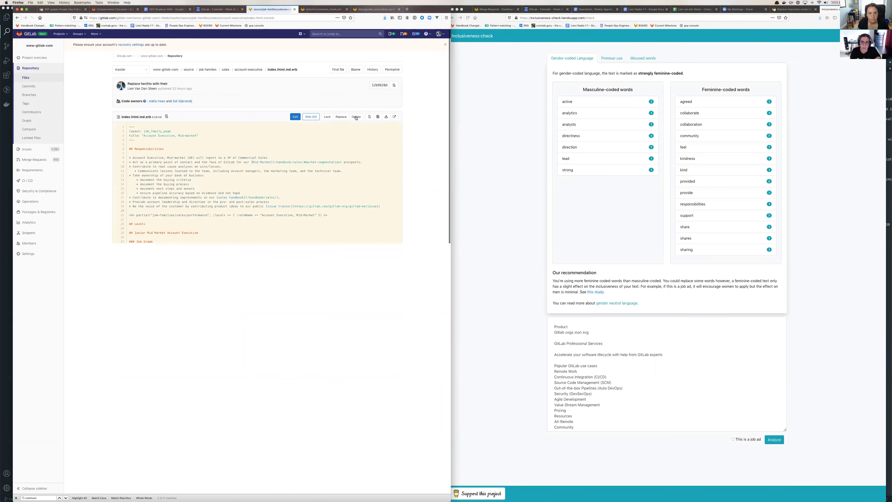
{"action": "left_click", "coordinate": [378, 117]}
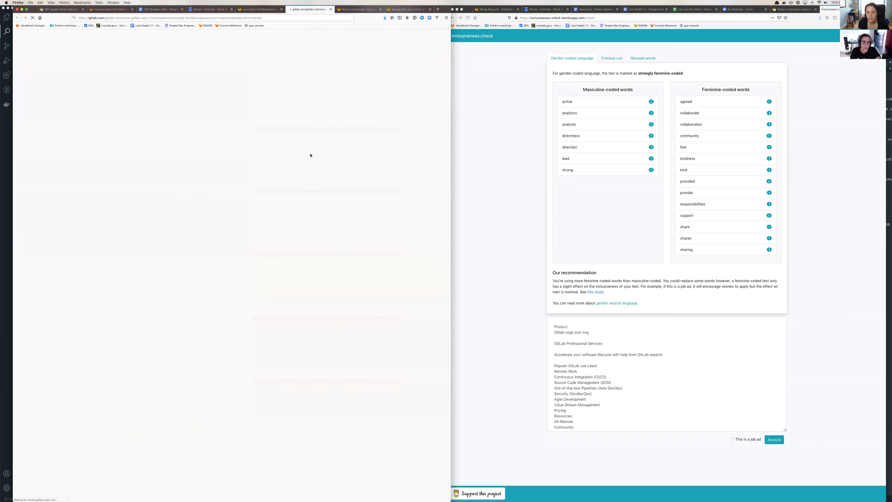
{"action": "key", "text": "super+a"}
{"action": "key", "text": "super+c"}
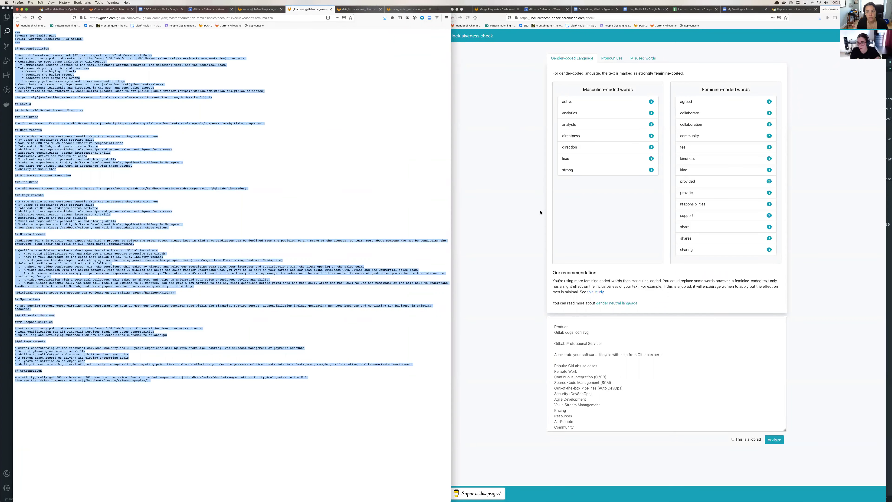
{"action": "left_click", "coordinate": [483, 37]}
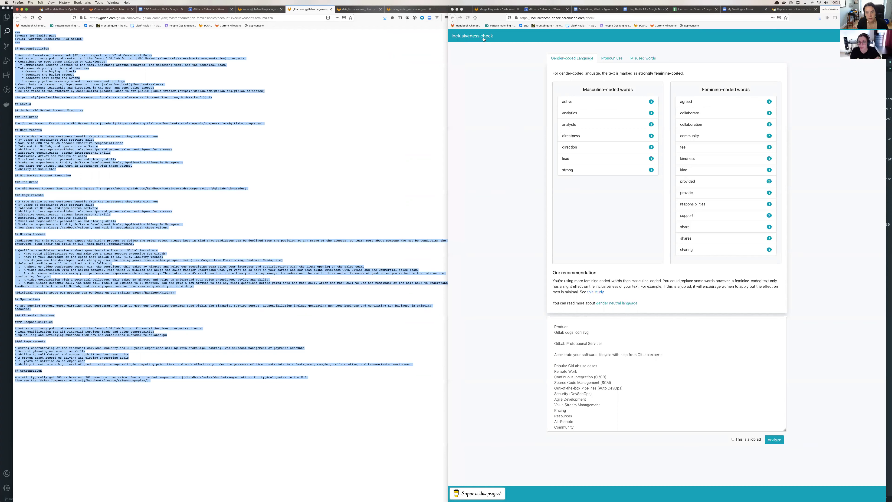
Step: Paste the Account Executive, Mid-Market job description into the checker and analyze it
{"action": "left_click", "coordinate": [577, 111]}
{"action": "key", "text": "super+v"}
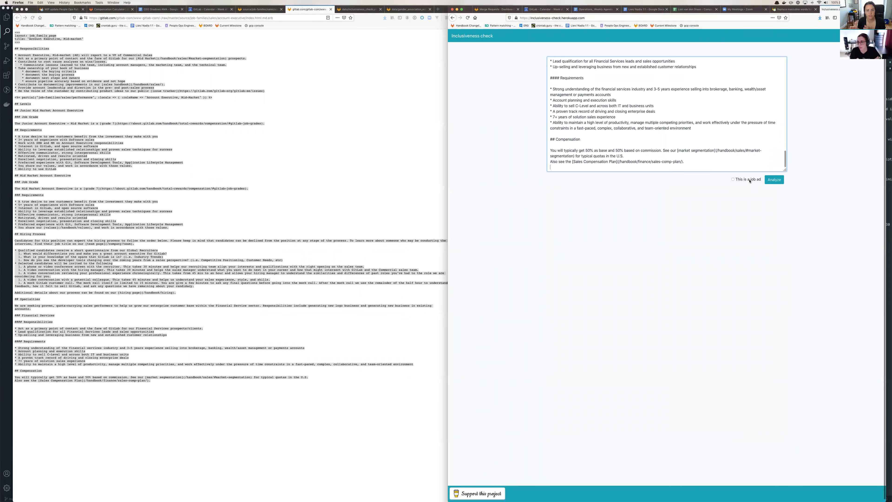
{"action": "left_click", "coordinate": [774, 180]}
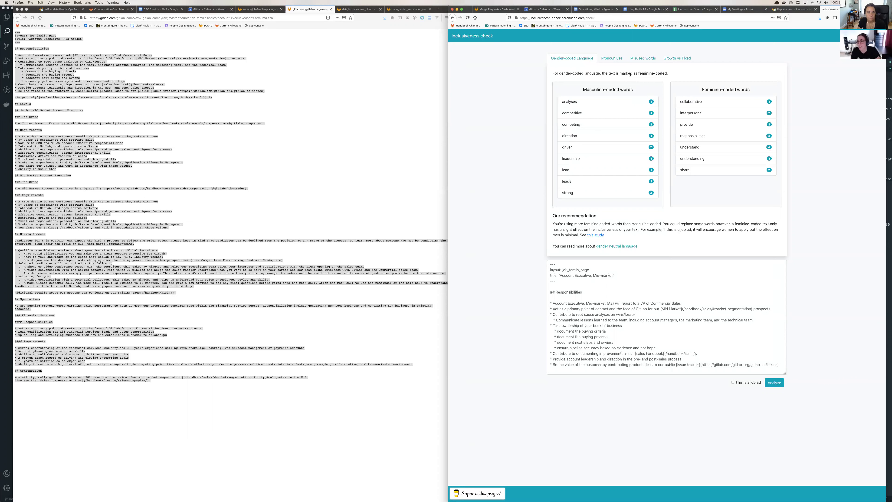
Step: Highlight the feminine-coded verdict, then view the Misused words and Growth vs Fixed results
{"action": "left_click_drag", "start_coordinate": [631, 74], "coordinate": [684, 75]}
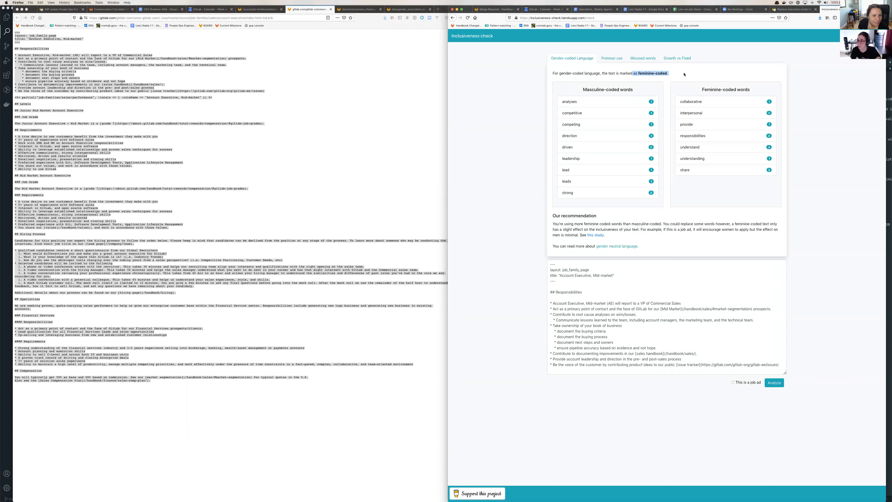
{"action": "left_click", "coordinate": [572, 113]}
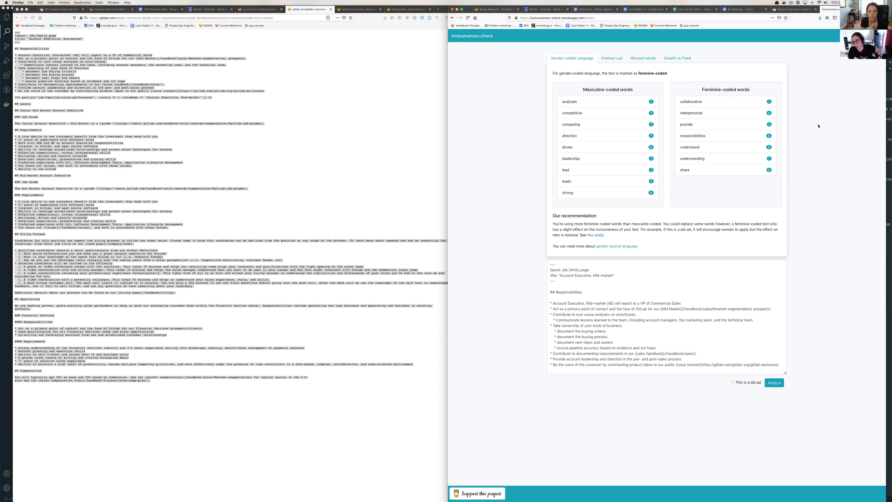
{"action": "left_click", "coordinate": [643, 58]}
{"action": "left_click", "coordinate": [669, 58]}
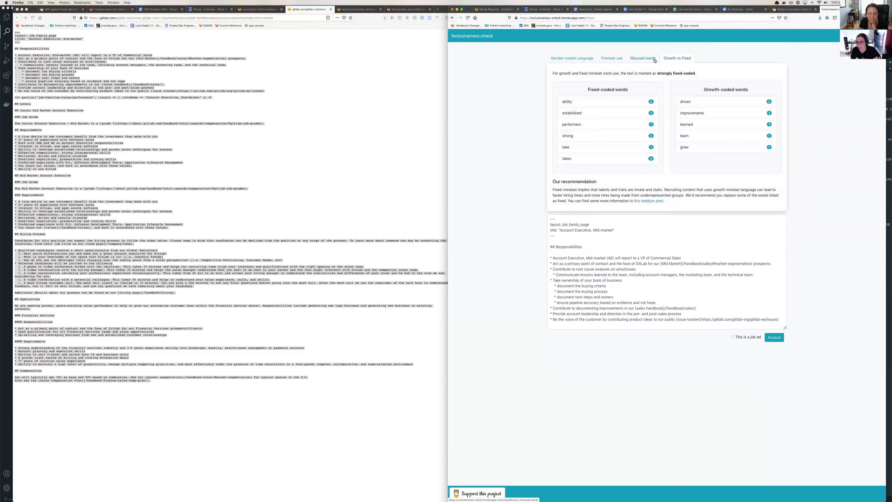
Step: Compare Growth vs Fixed and Gender-coded results, ending on 9 masculine versus 7 feminine words
{"action": "left_click", "coordinate": [571, 58]}
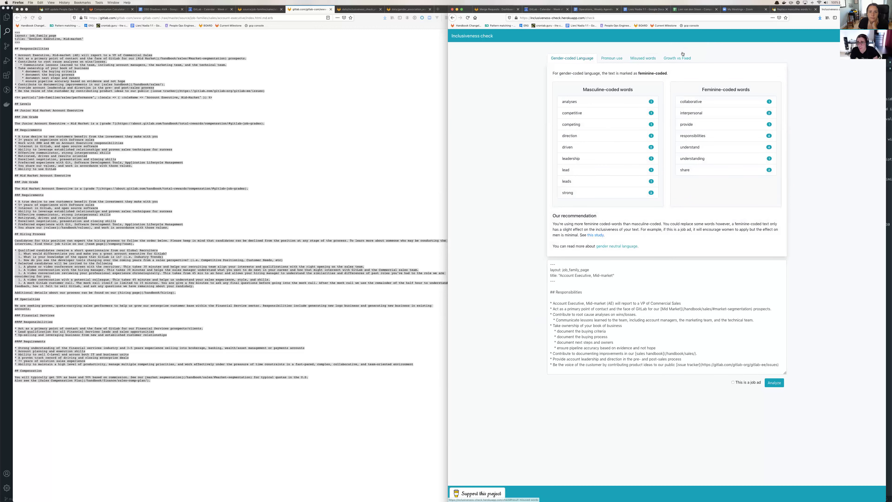
{"action": "left_click", "coordinate": [677, 58]}
{"action": "left_click", "coordinate": [584, 59]}
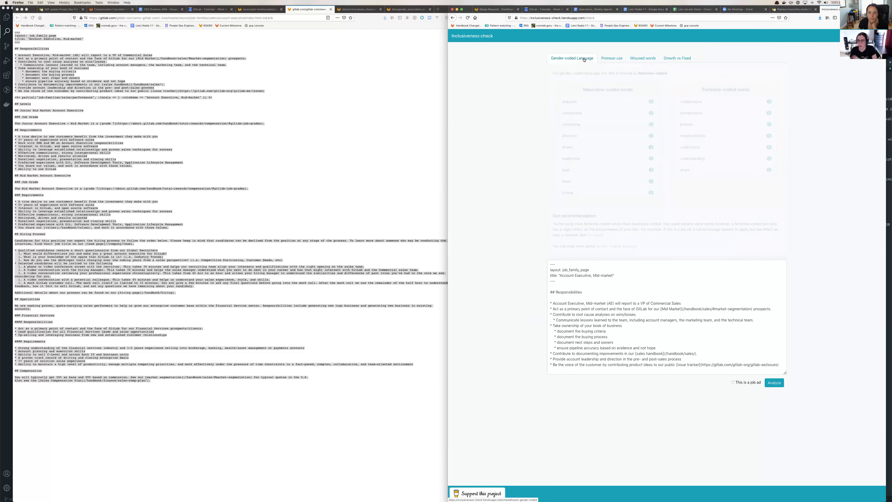
{"action": "left_click", "coordinate": [677, 59]}
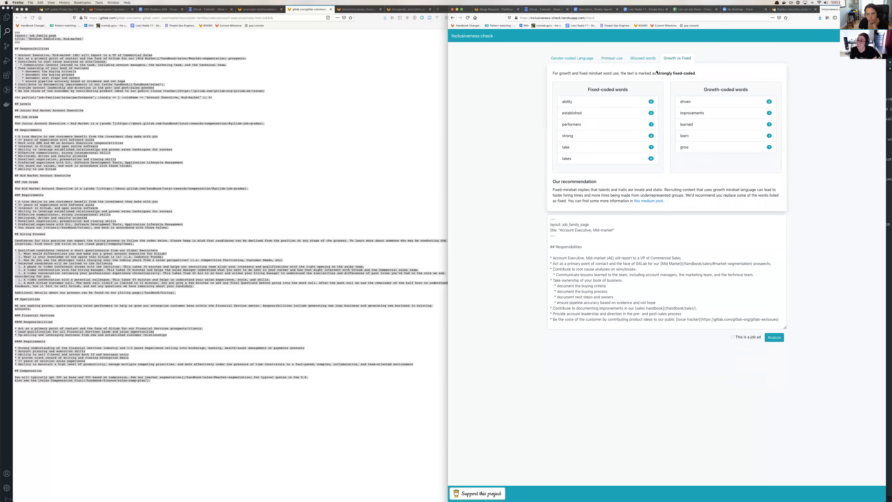
{"action": "left_click_drag", "start_coordinate": [661, 72], "coordinate": [693, 73]}
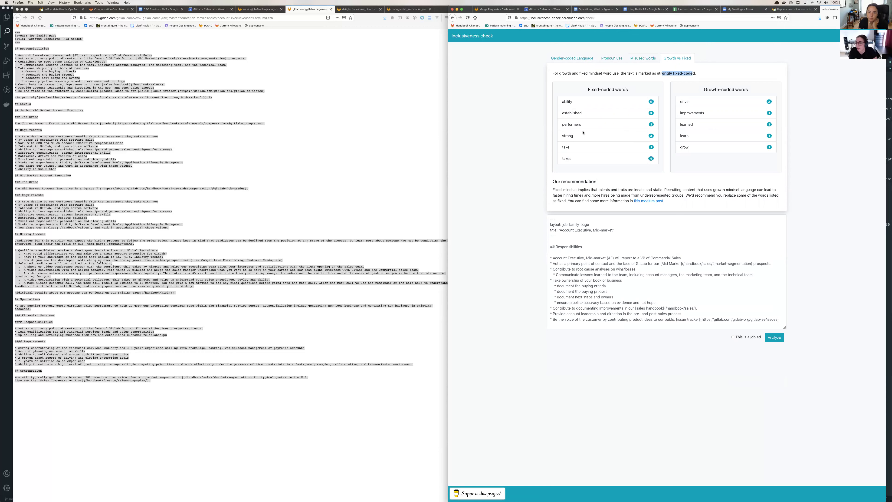
{"action": "left_click", "coordinate": [572, 59]}
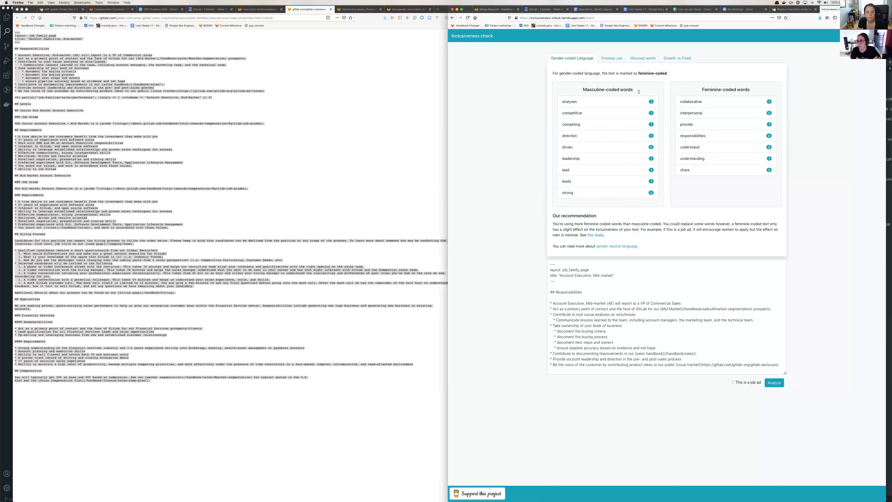
Step: Select the gender-coded summary, then settle on Growth vs Fixed: six fixed, five growth words
{"action": "triple_click", "coordinate": [592, 75]}
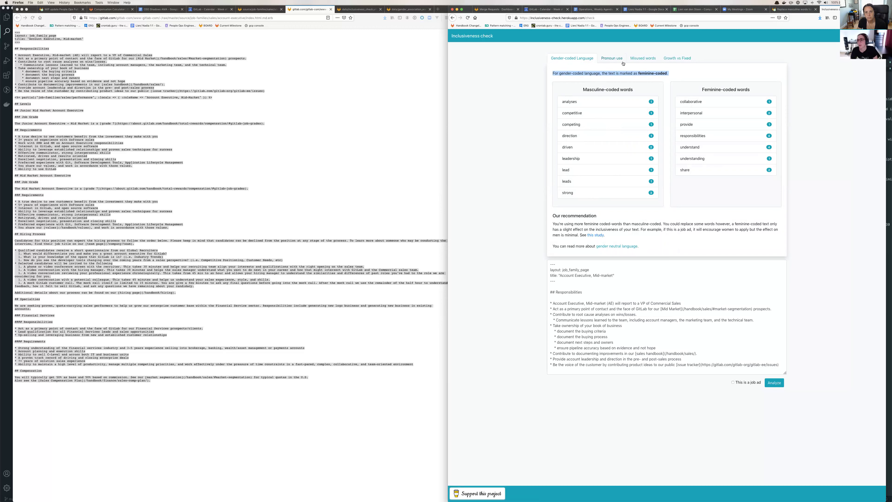
{"action": "left_click", "coordinate": [675, 58]}
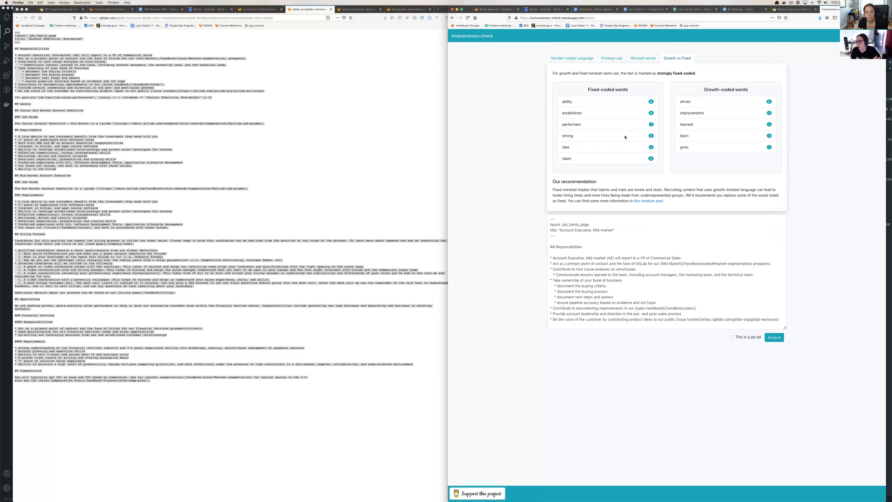
{"action": "left_click", "coordinate": [573, 60]}
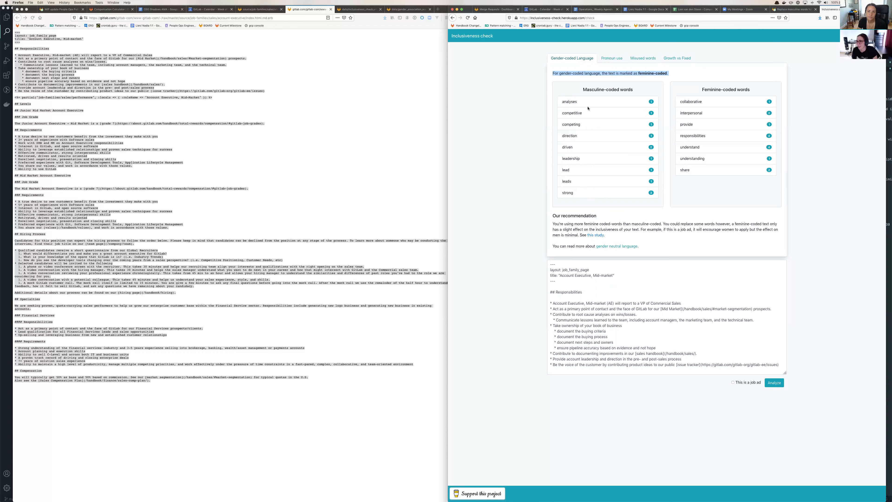
{"action": "left_click", "coordinate": [684, 59]}
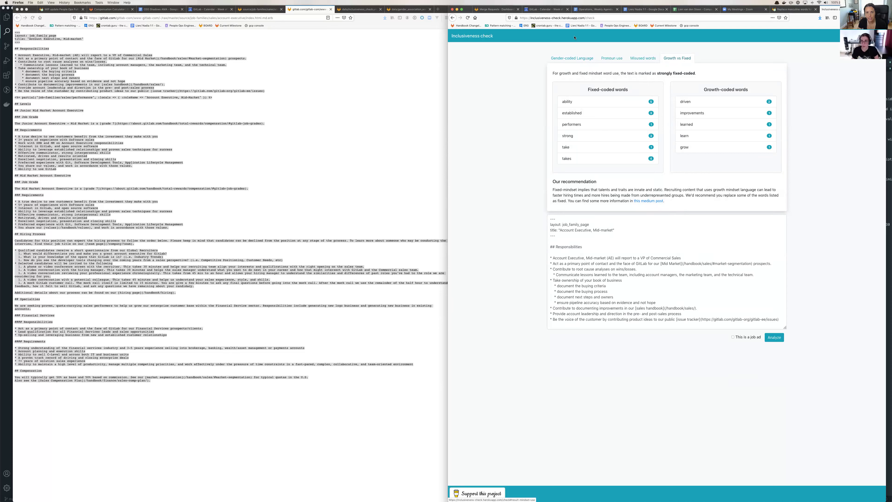
Step: Switch back to the GitLab window showing the data/inclusiveness_check.yml job-family path list
{"action": "left_click_drag", "start_coordinate": [585, 19], "coordinate": [520, 18]}
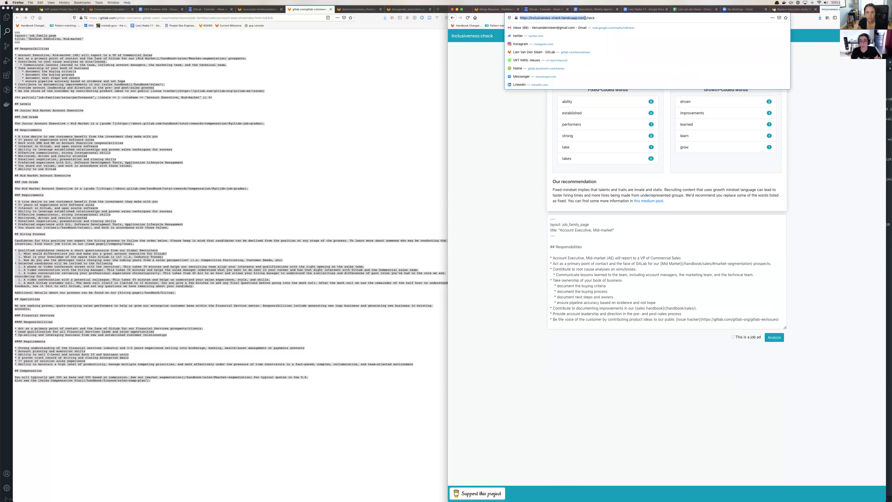
{"action": "left_click", "coordinate": [491, 110]}
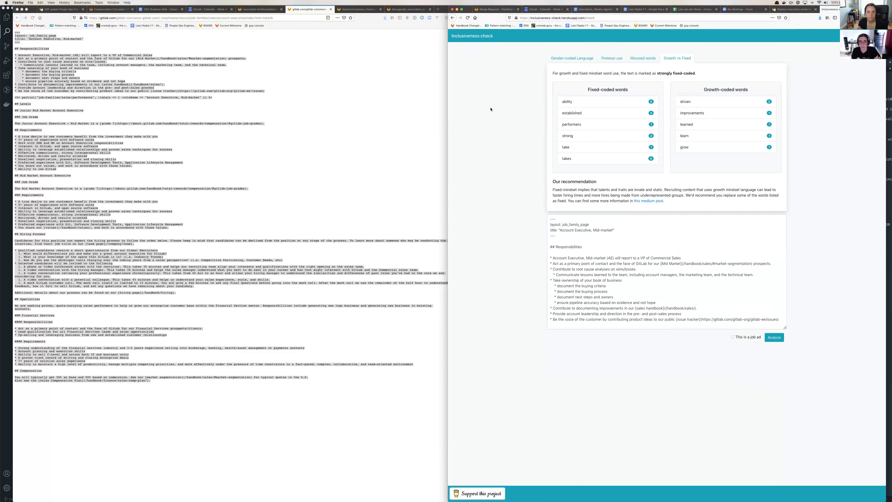
{"action": "mouse_move", "coordinate": [253, 243]}
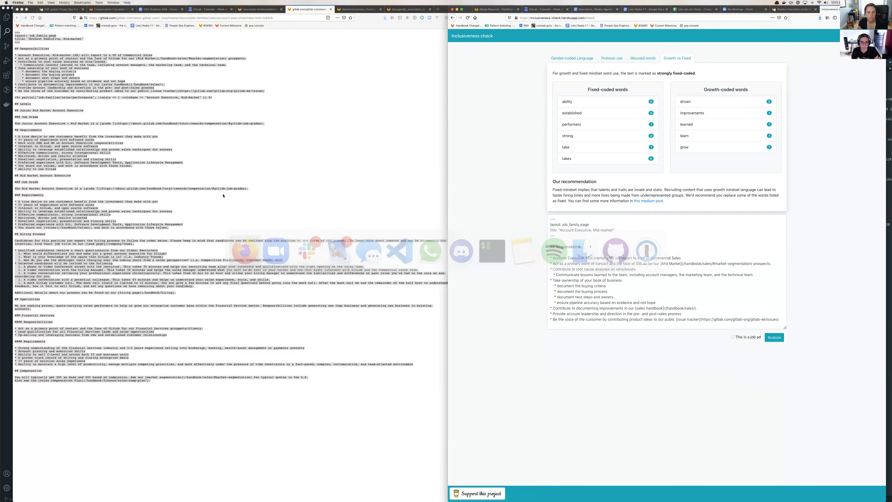
{"action": "left_click", "coordinate": [349, 9]}
{"action": "left_click", "coordinate": [348, 9]}
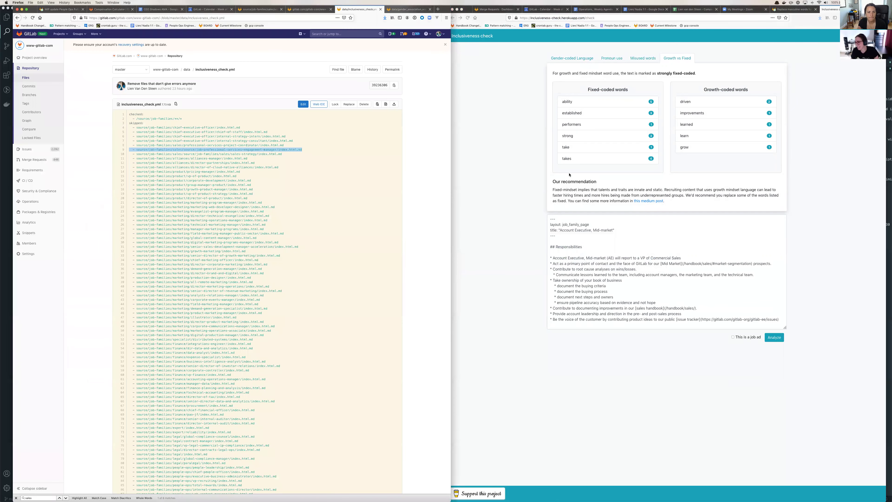
{"action": "left_click", "coordinate": [525, 158]}
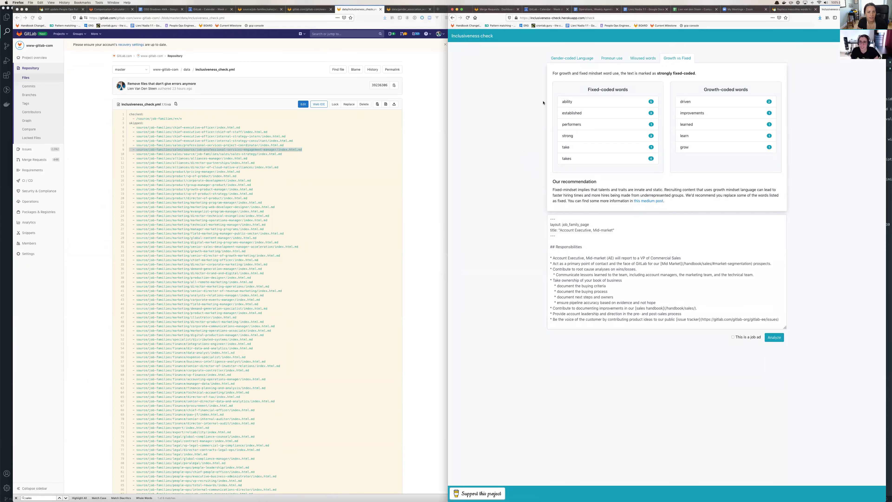
{"action": "left_click", "coordinate": [586, 18]}
{"action": "left_click", "coordinate": [233, 20]}
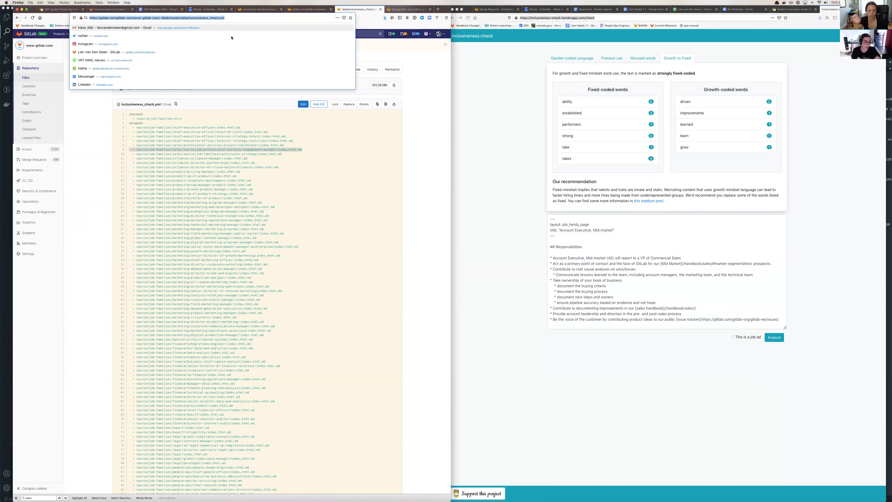
{"action": "left_click", "coordinate": [342, 220]}
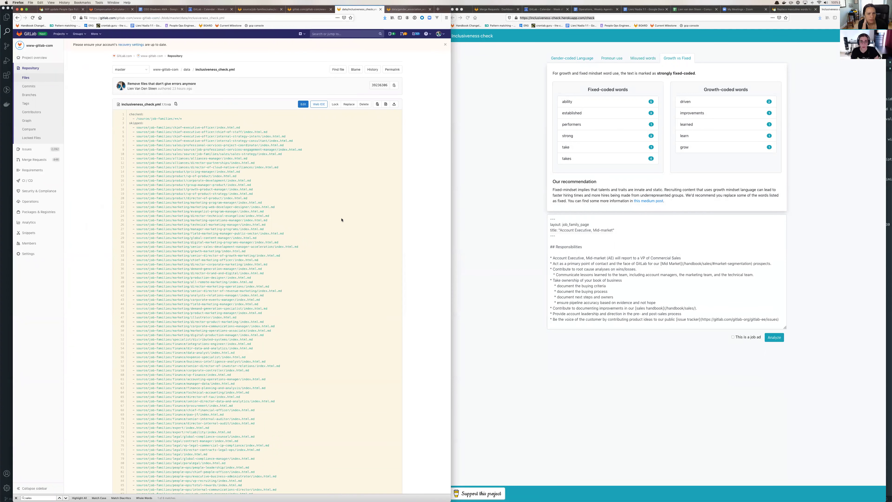
Step: In a new tab, load about.gitlab.com/handbook/hiring/job-families/
{"action": "key", "text": "ctrl+t"}
{"action": "type", "text": "gitlab handbo"}
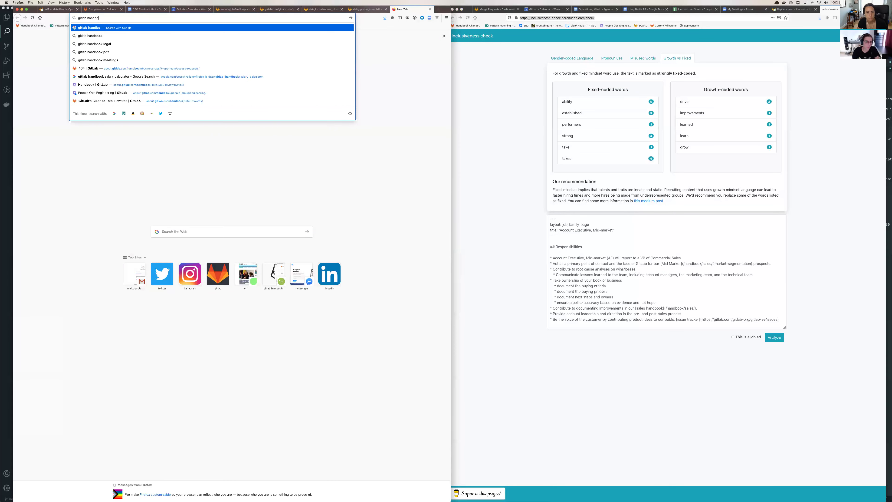
{"action": "type", "text": "ok"}
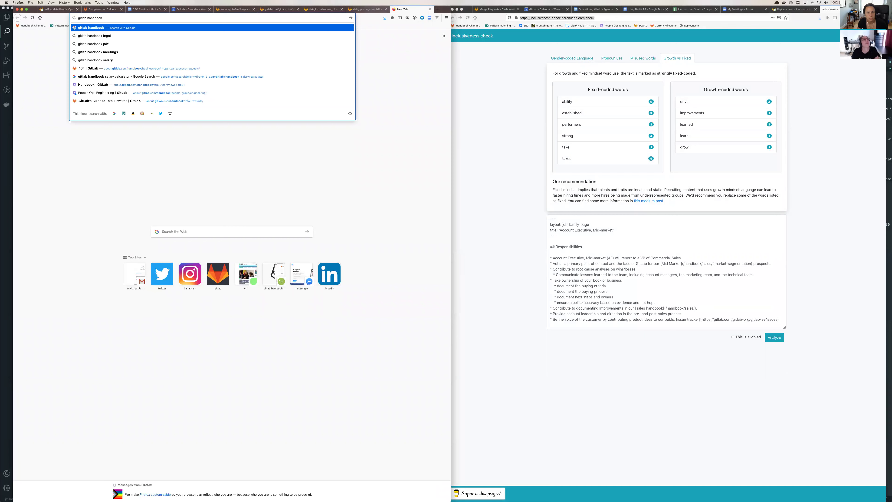
{"action": "type", "text": " re"}
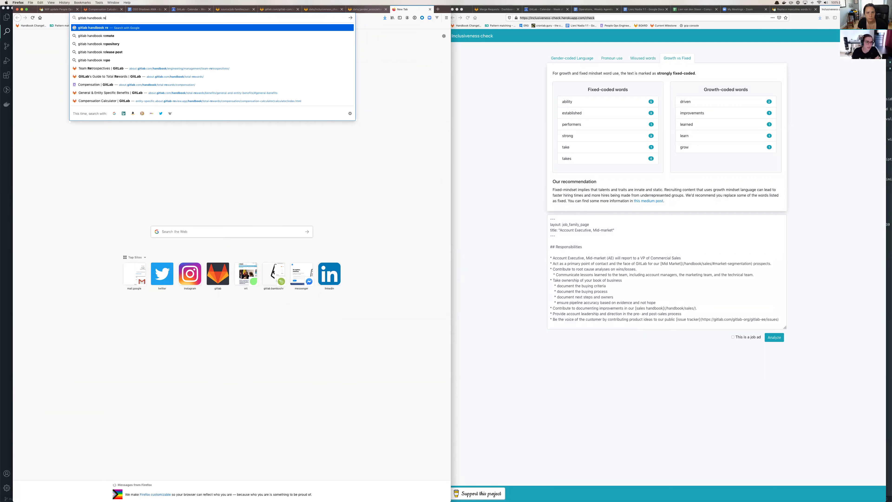
{"action": "key", "text": "super+a"}
{"action": "type", "text": "about.gitlab.com/gi"}
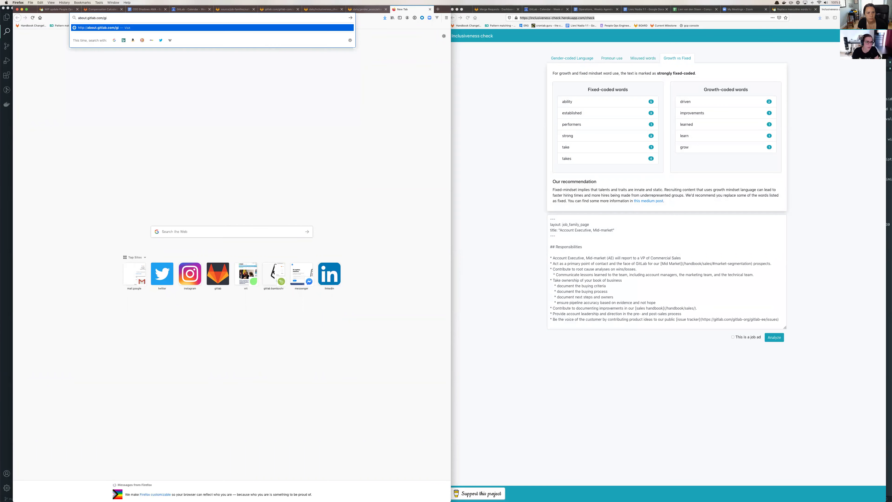
{"action": "key", "text": "BackSpace"}
{"action": "key", "text": "BackSpace"}
{"action": "type", "text": "handbook/re"}
{"action": "type", "text": "cruiting/"}
{"action": "key", "text": "alt+shift+Left"}
{"action": "key", "text": "alt+shift+Left"}
{"action": "type", "text": "hiring/job-families/"}
{"action": "key", "text": "Return"}
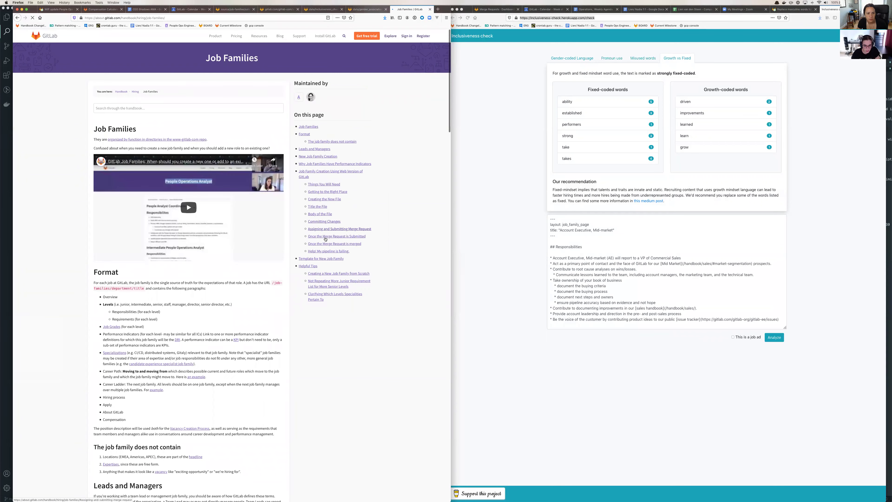
Step: Jump to 'Once the Merge Request is Submitted' and open its 'this list' wordlist link in a background tab
{"action": "left_click", "coordinate": [325, 236]}
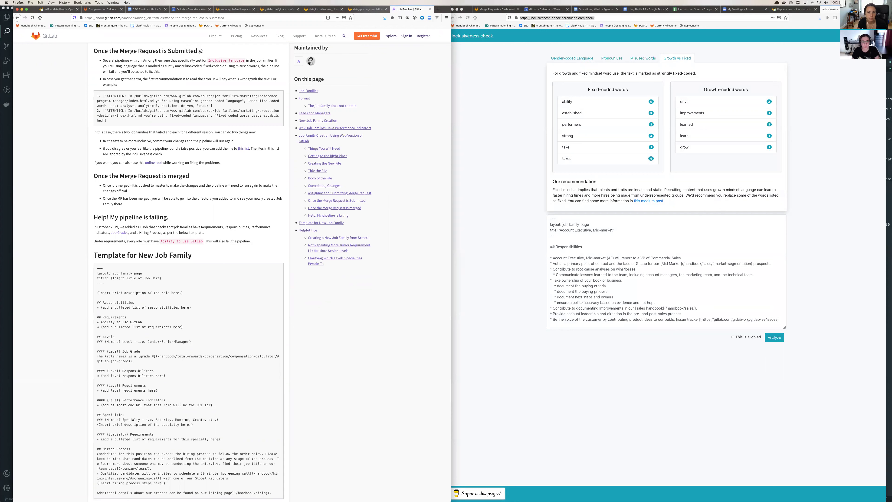
{"action": "right_click", "coordinate": [241, 149]}
{"action": "left_click", "coordinate": [258, 149]}
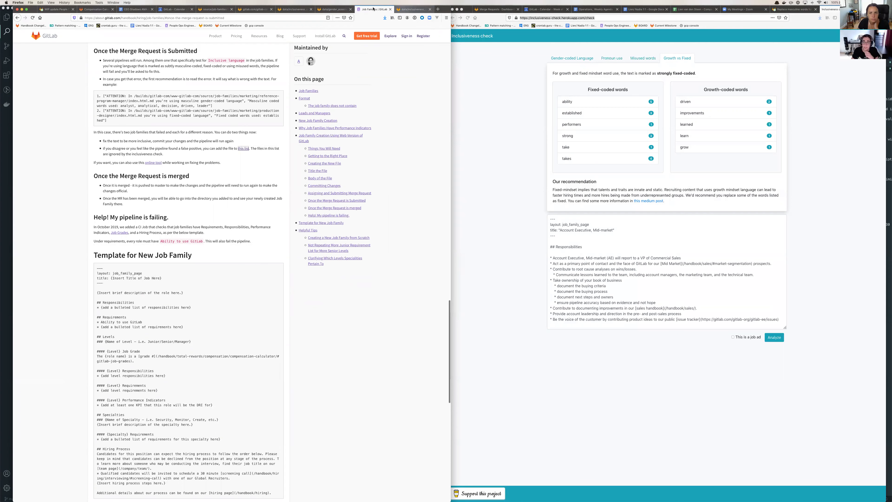
Step: Glance at the new wordlist tab, then return to the Job Families page and select its address
{"action": "left_click", "coordinate": [413, 9]}
{"action": "left_click", "coordinate": [373, 9]}
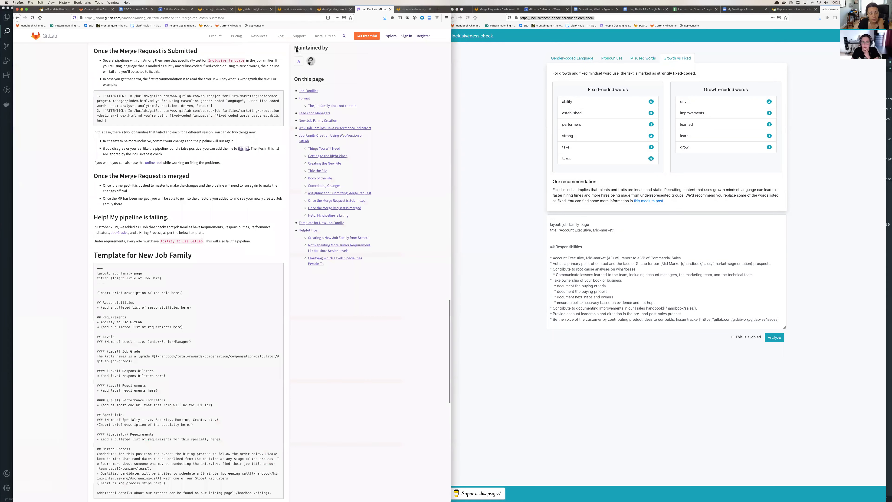
{"action": "left_click", "coordinate": [231, 19]}
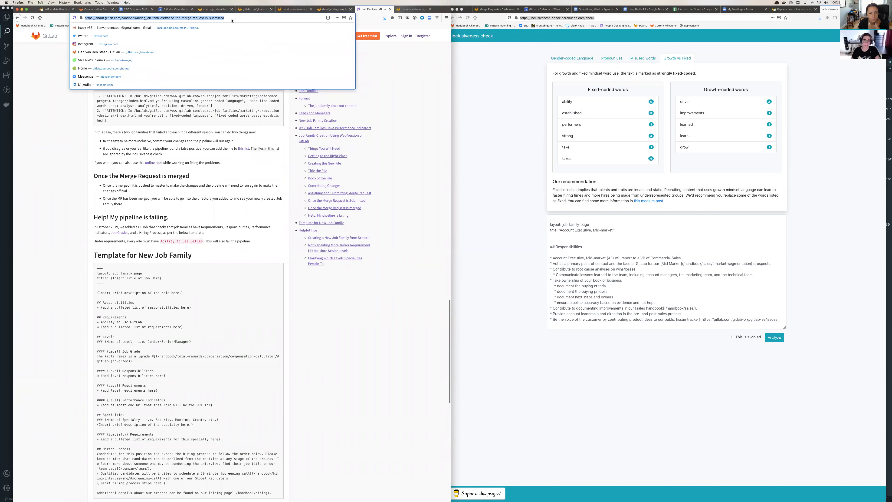